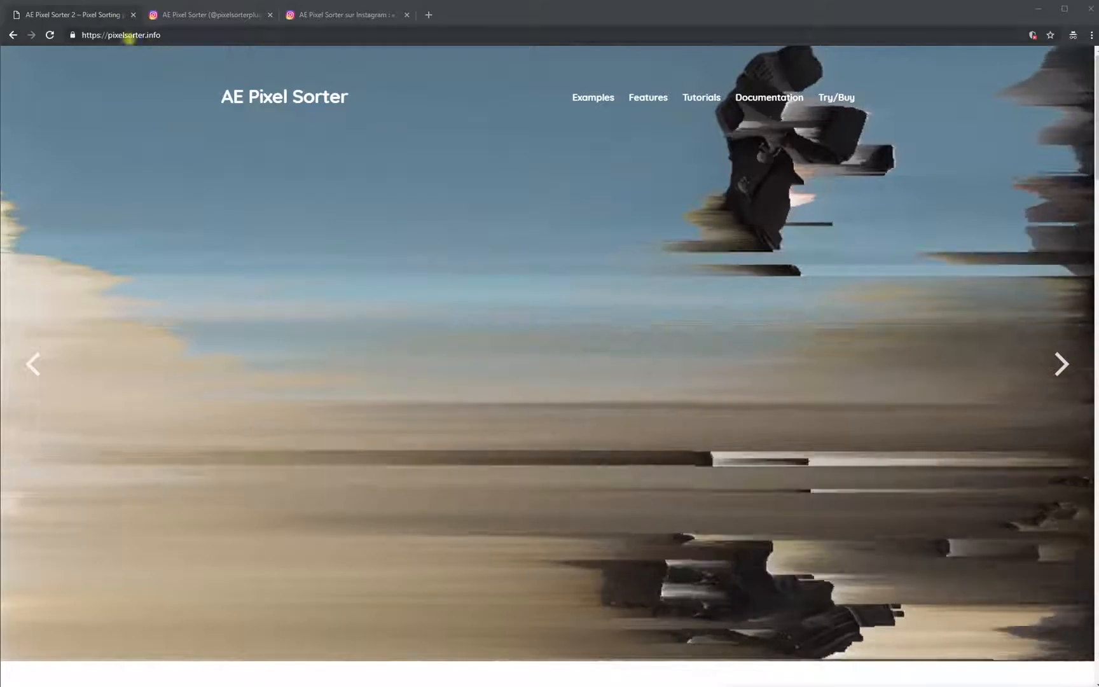
- Browse the pixelsorterplugin Instagram page for examples of pixel-sorted artwork
{"action": "left_click", "coordinate": [173, 36]}
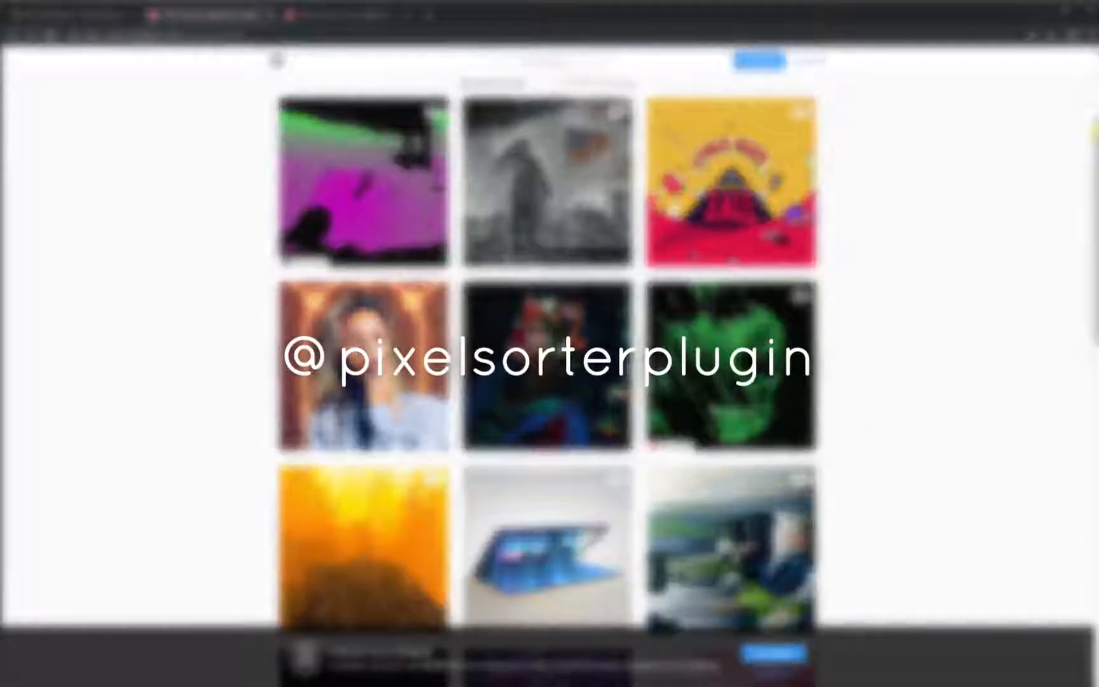
{"action": "scroll", "coordinate": [549, 343], "scroll_direction": "down", "scroll_amount": 10}
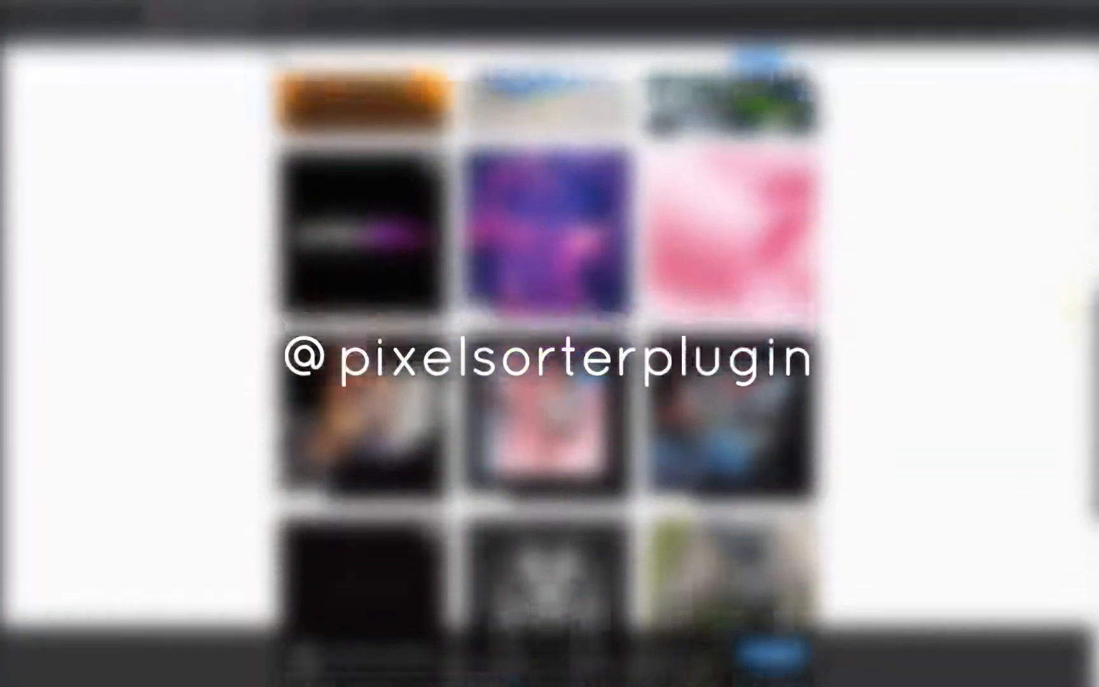
{"action": "scroll", "coordinate": [549, 343], "scroll_direction": "down", "scroll_amount": 4}
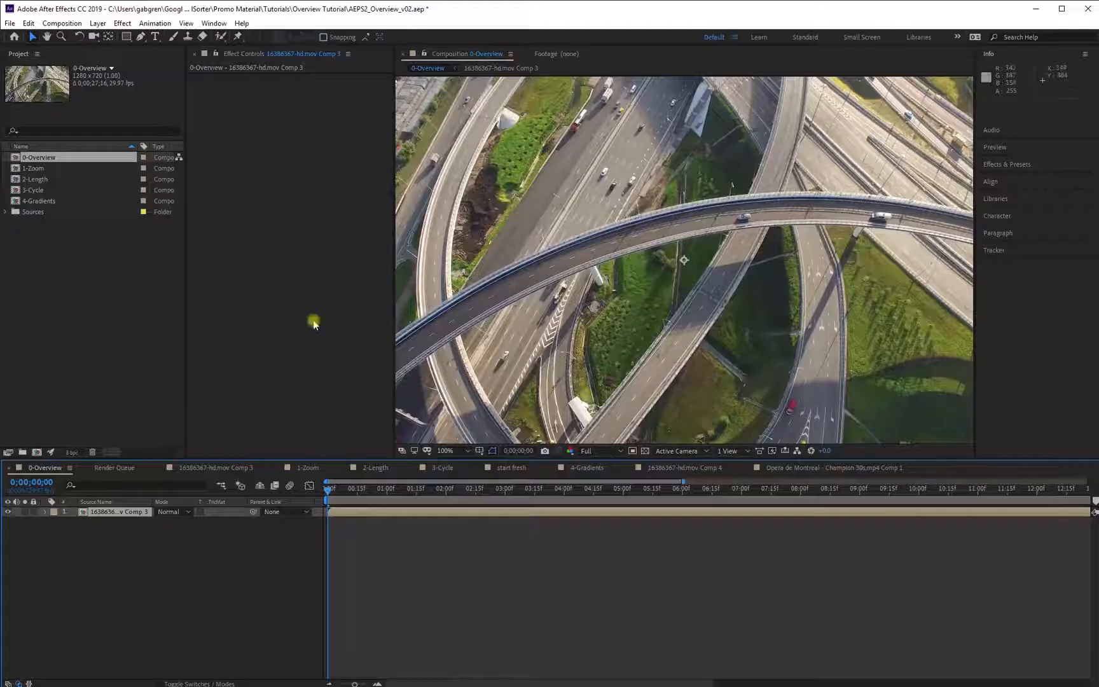
- Apply the AE Pixel Sorter 2 effect to the highway footage layer in the 0-Overview composition
{"action": "right_click", "coordinate": [275, 211]}
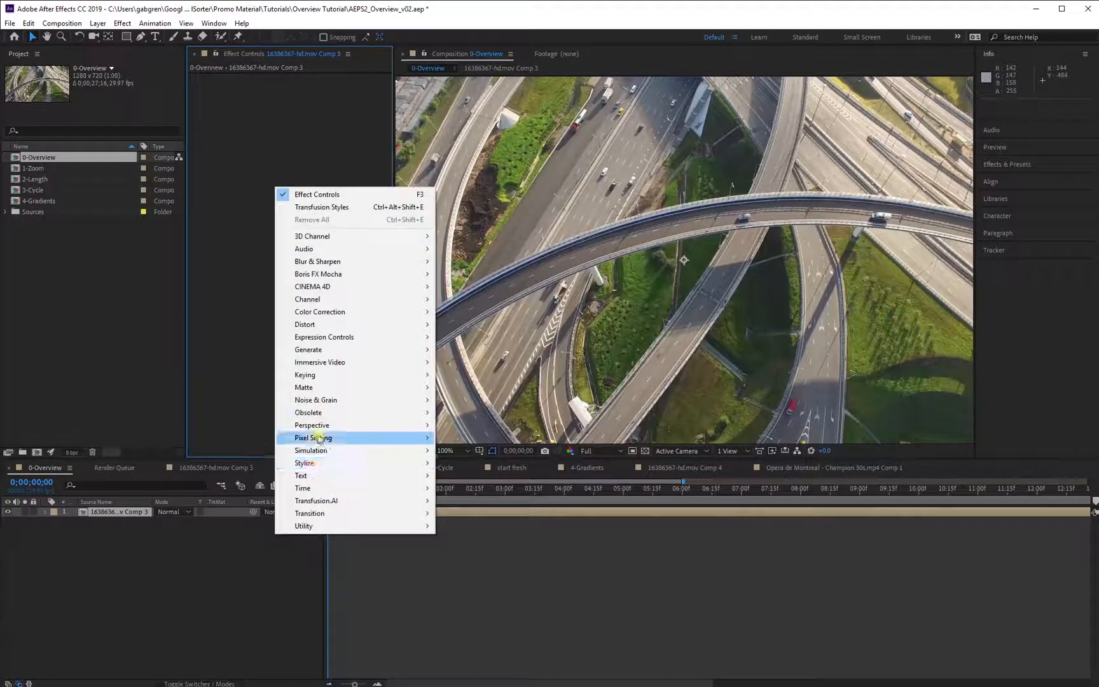
{"action": "mouse_move", "coordinate": [313, 440]}
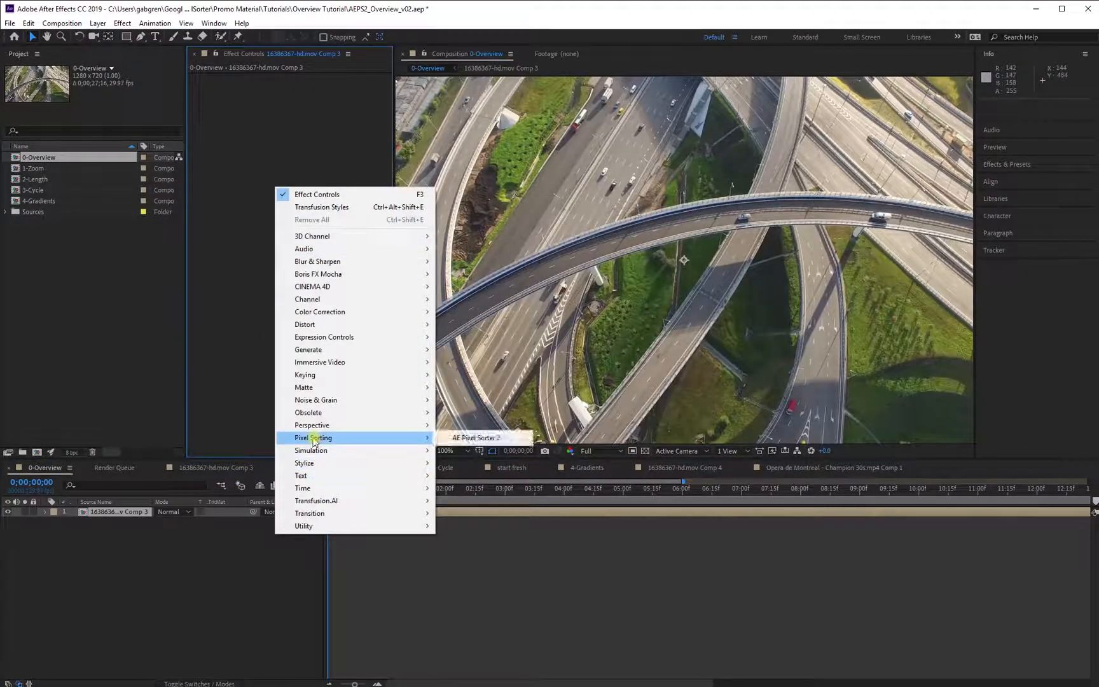
{"action": "left_click", "coordinate": [487, 440]}
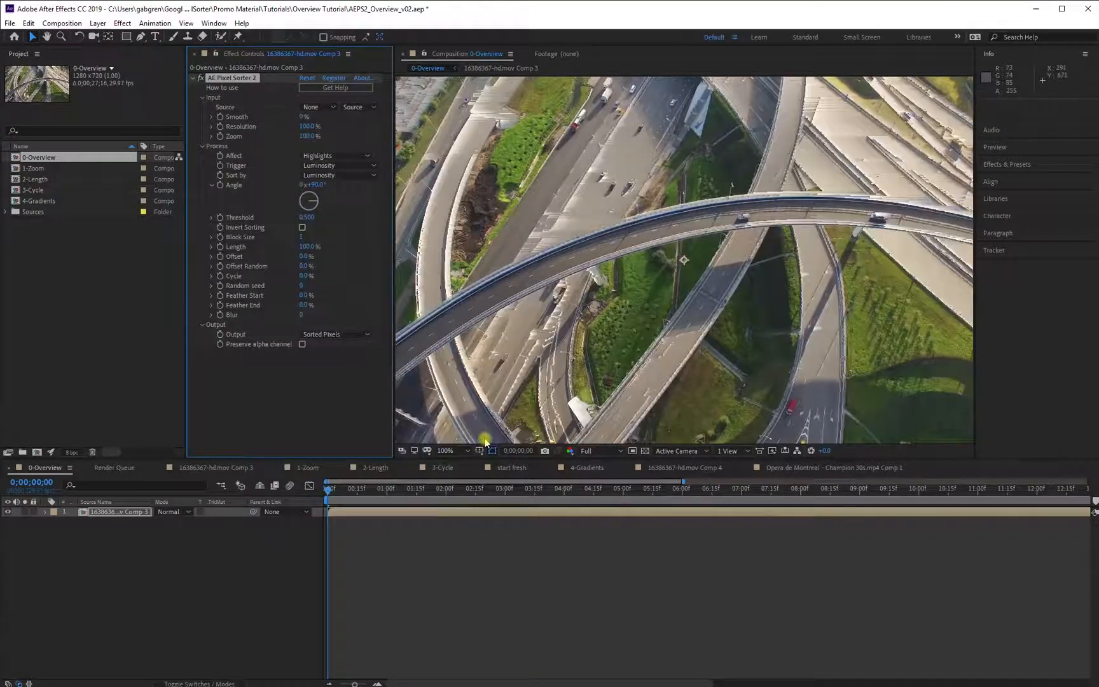
- Collapse the effect's Input and Output groups, keeping only the Process group expanded
{"action": "left_click", "coordinate": [202, 146]}
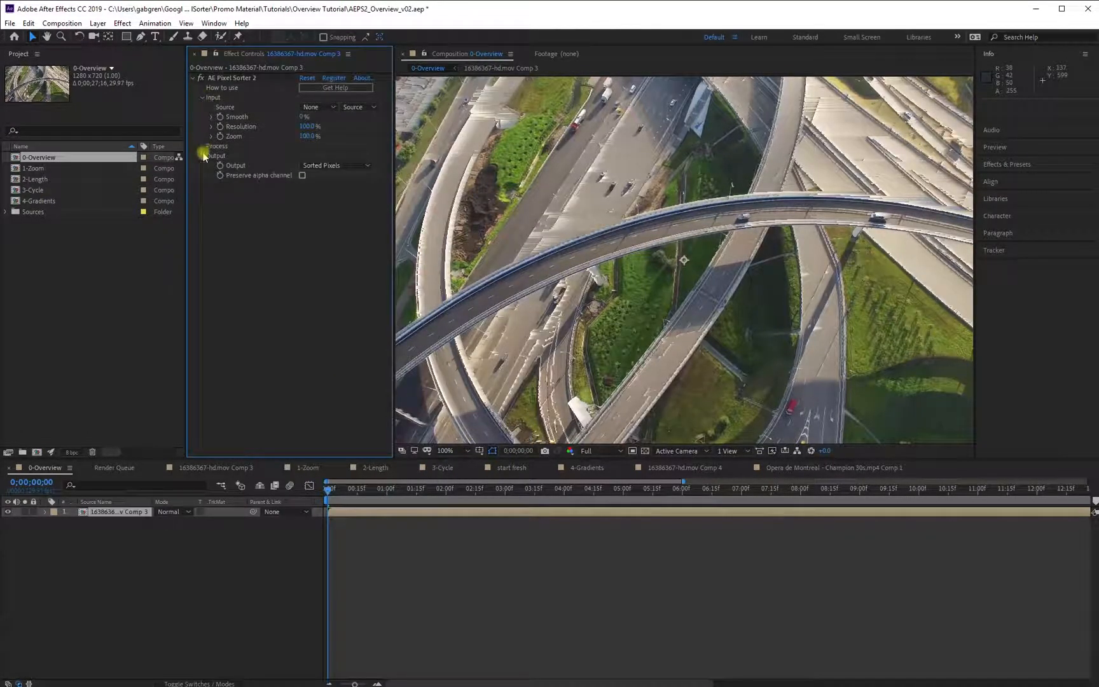
{"action": "left_click", "coordinate": [202, 156]}
{"action": "left_click", "coordinate": [201, 98]}
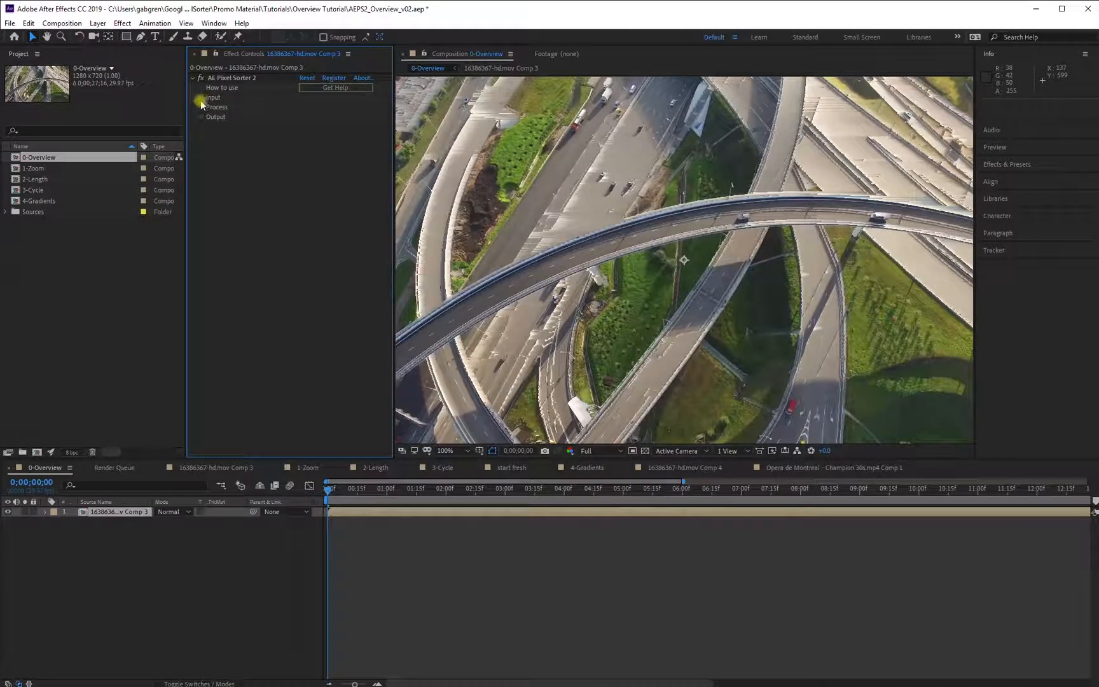
{"action": "left_click", "coordinate": [201, 108]}
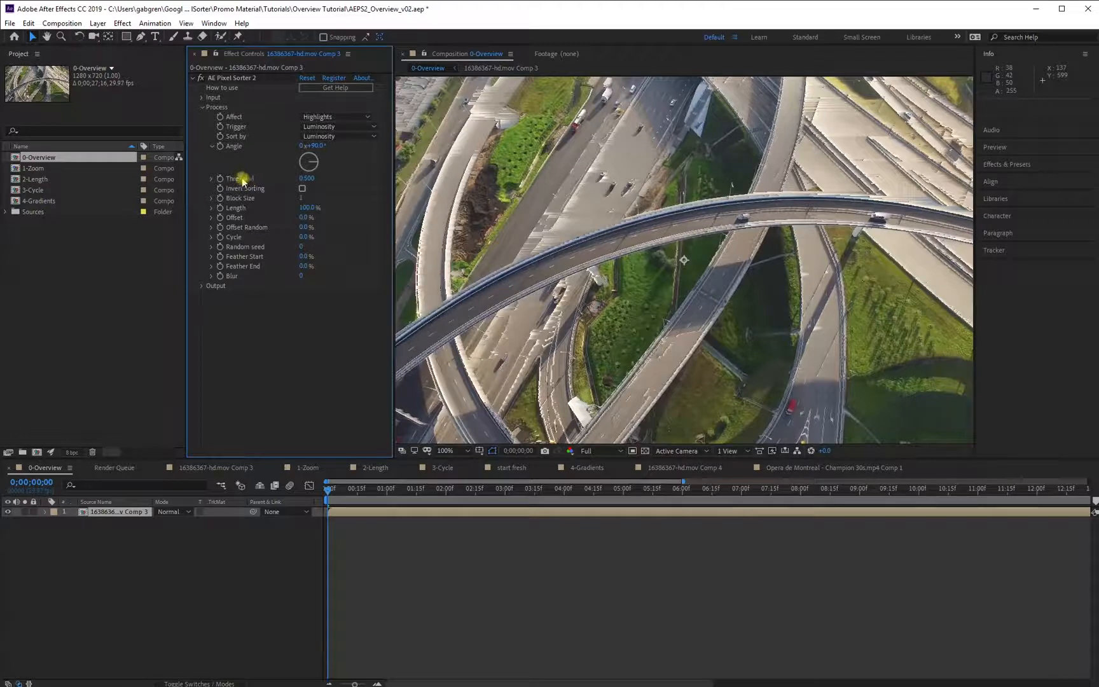
- Try different Threshold values, including 0.700, and set Affect to Shadows
{"action": "mouse_move", "coordinate": [305, 181]}
{"action": "left_mouse_down"}
{"action": "mouse_move", "coordinate": [284, 179]}
{"action": "mouse_move", "coordinate": [323, 173]}
{"action": "mouse_move", "coordinate": [278, 178]}
{"action": "mouse_move", "coordinate": [294, 171]}
{"action": "left_mouse_up"}
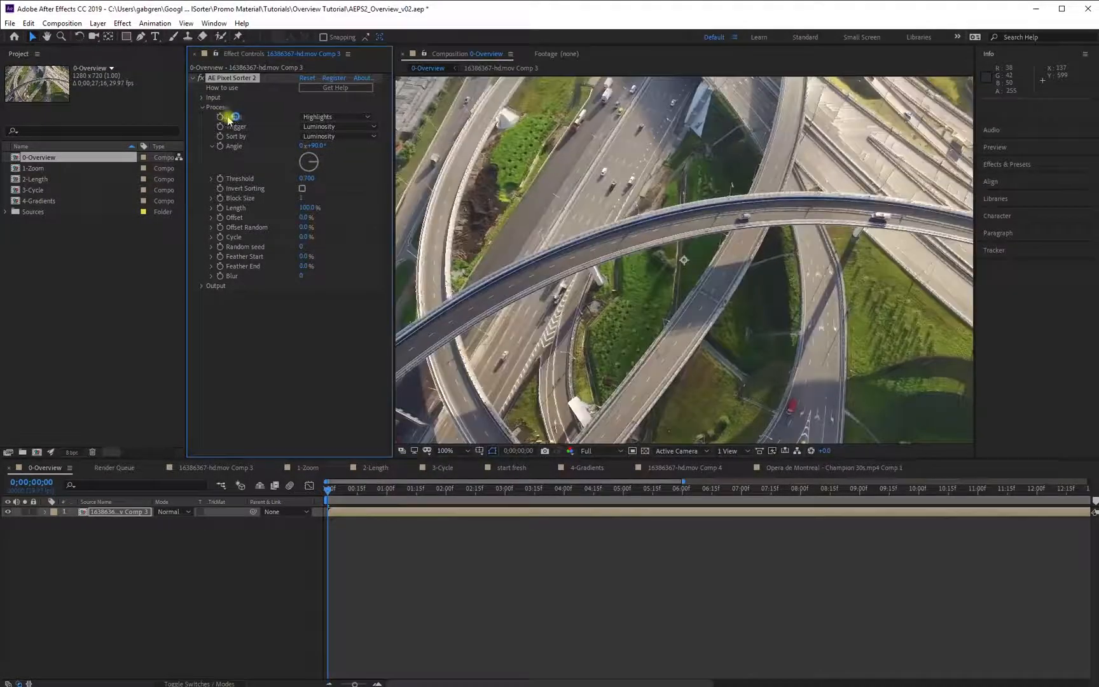
{"action": "mouse_move", "coordinate": [301, 179]}
{"action": "left_mouse_down"}
{"action": "mouse_move", "coordinate": [277, 177]}
{"action": "mouse_move", "coordinate": [304, 164]}
{"action": "mouse_move", "coordinate": [311, 170]}
{"action": "mouse_move", "coordinate": [271, 177]}
{"action": "mouse_move", "coordinate": [308, 169]}
{"action": "mouse_move", "coordinate": [284, 176]}
{"action": "left_mouse_up"}
{"action": "left_click", "coordinate": [315, 116]}
{"action": "left_click", "coordinate": [319, 142]}
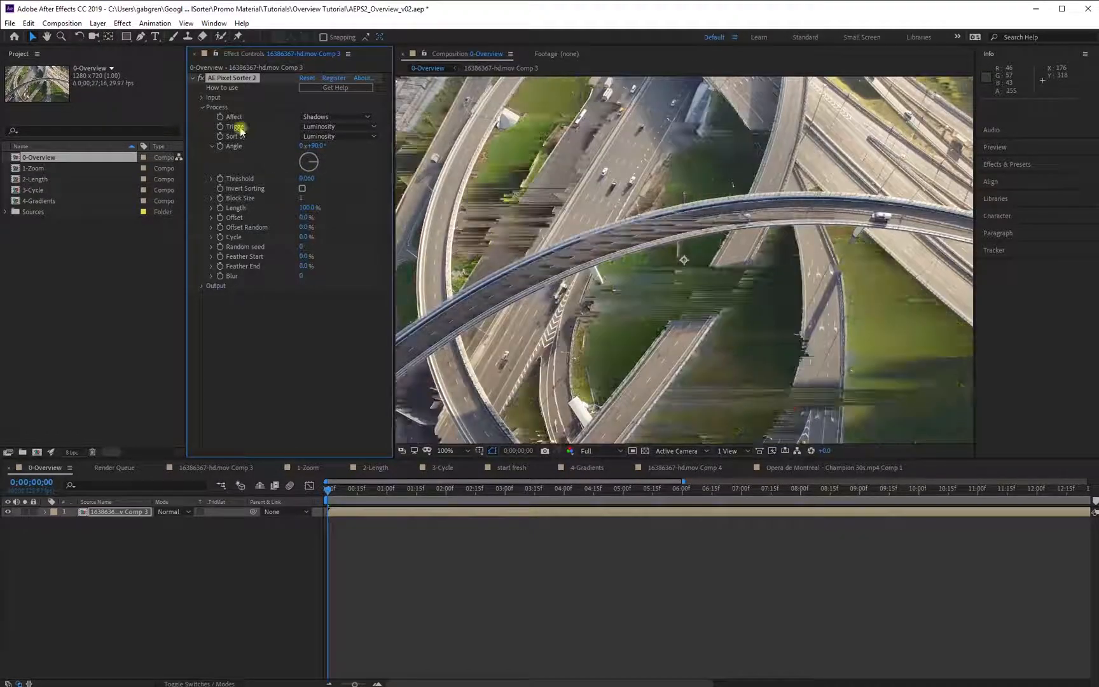
- Set the Trigger to Red Channel and raise the Threshold to 0.950
{"action": "left_click_drag", "start_coordinate": [241, 131], "coordinate": [274, 134]}
{"action": "left_click", "coordinate": [312, 126]}
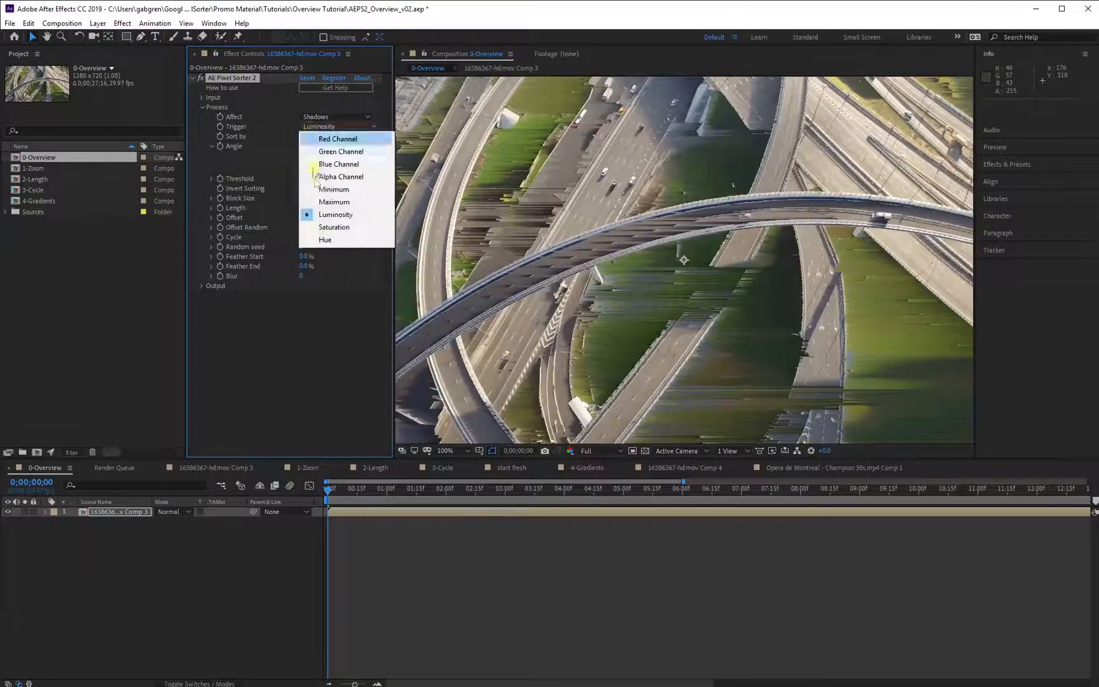
{"action": "left_click", "coordinate": [322, 216]}
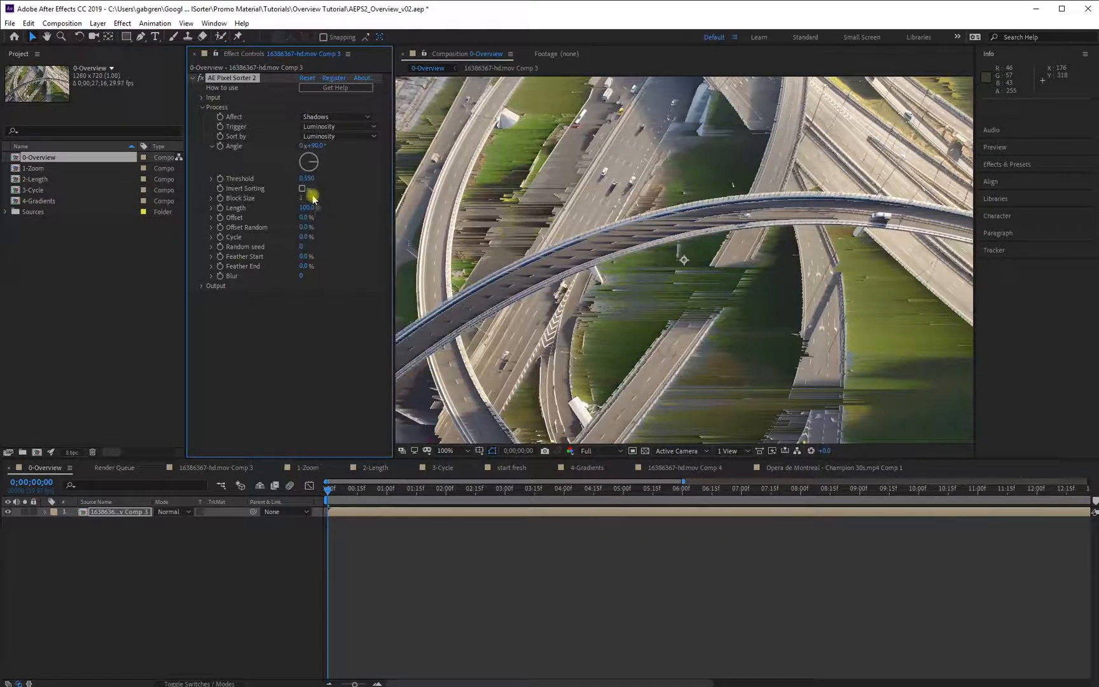
{"action": "left_click", "coordinate": [319, 127]}
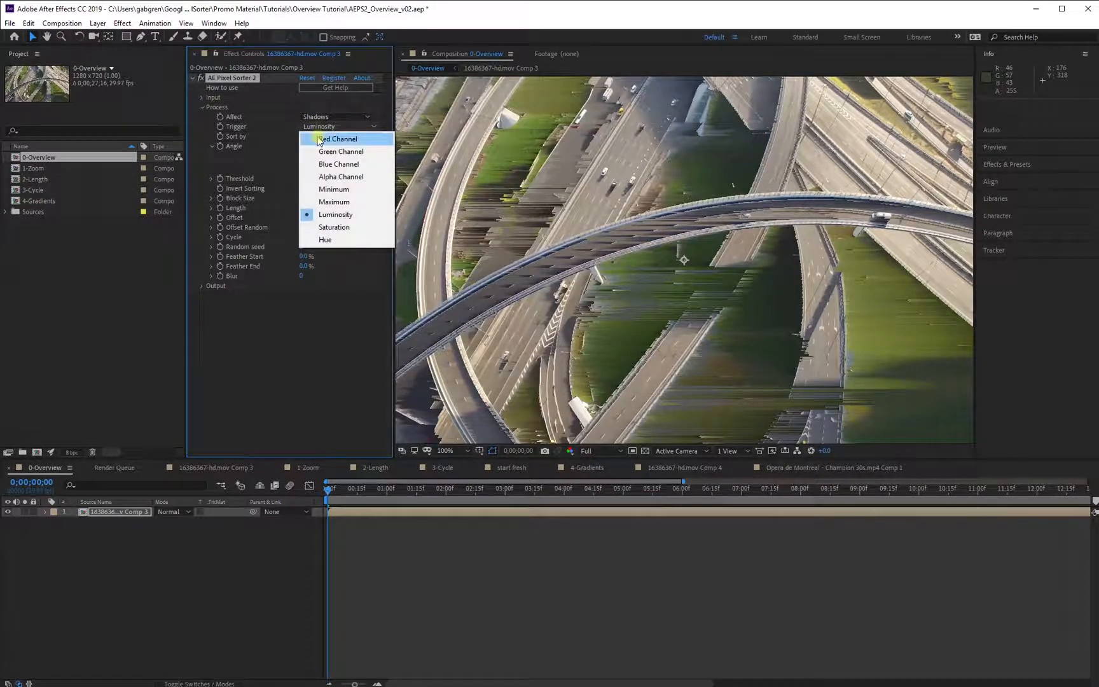
{"action": "left_click", "coordinate": [319, 139]}
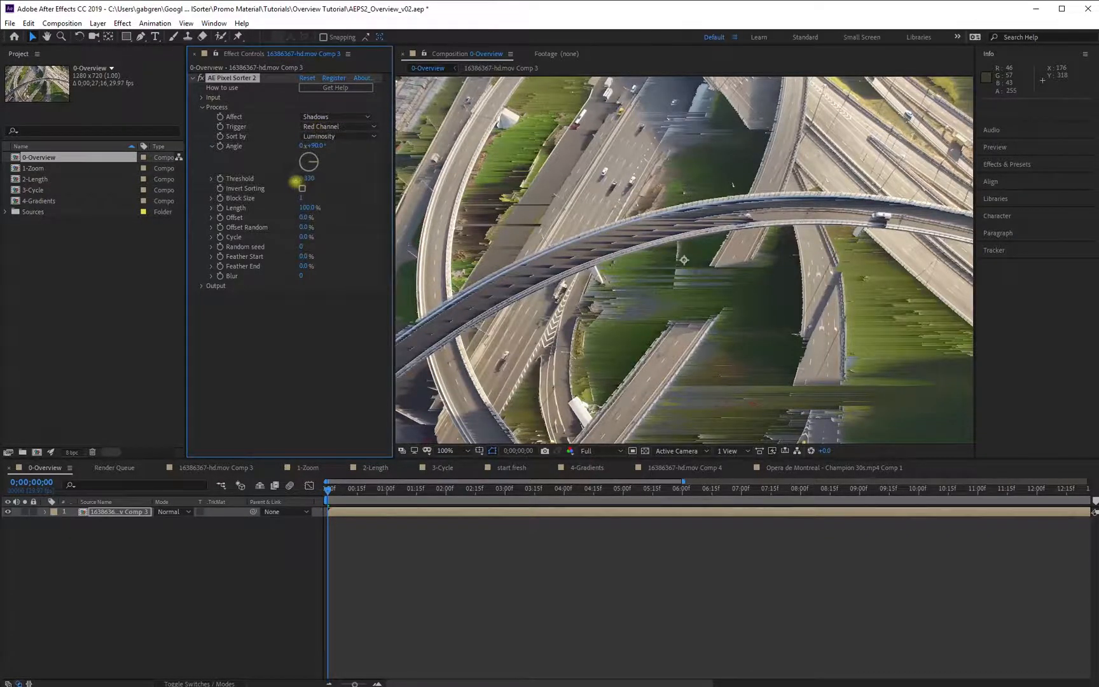
{"action": "left_click_drag", "start_coordinate": [296, 182], "coordinate": [307, 160]}
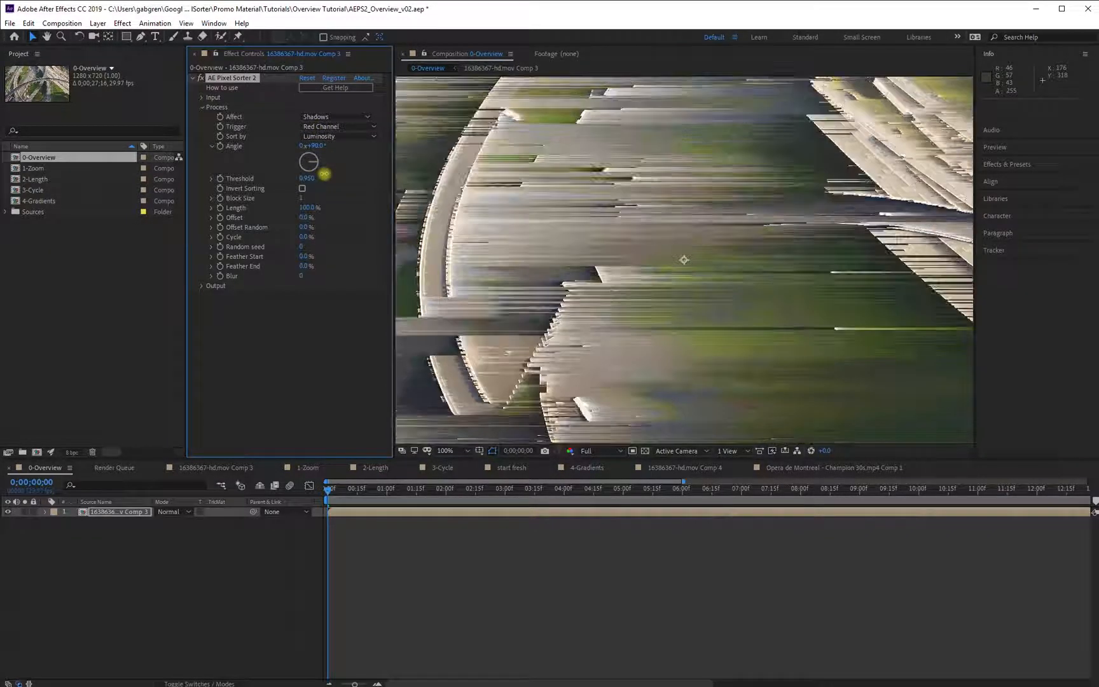
- Try Green Channel as the Trigger, followed by Saturation
{"action": "left_click", "coordinate": [322, 127]}
{"action": "left_click", "coordinate": [321, 156]}
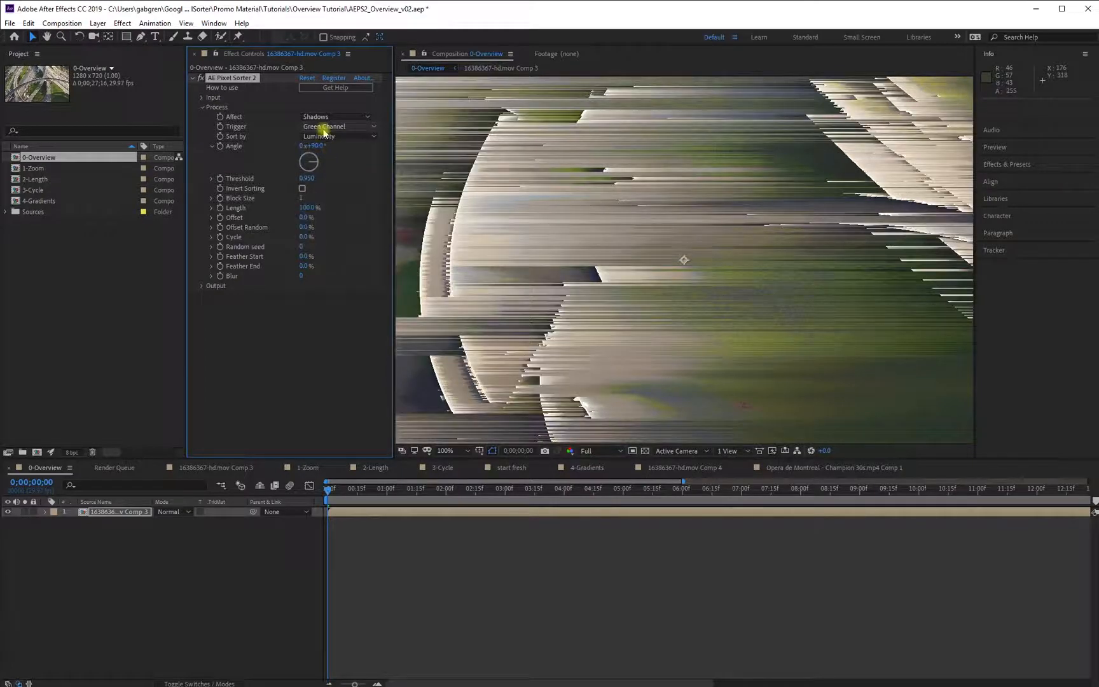
{"action": "left_click", "coordinate": [324, 131]}
{"action": "left_click", "coordinate": [321, 227]}
- Vary the Threshold, and switch the Trigger to Hue with Affect set to Highlights
{"action": "left_click", "coordinate": [318, 126]}
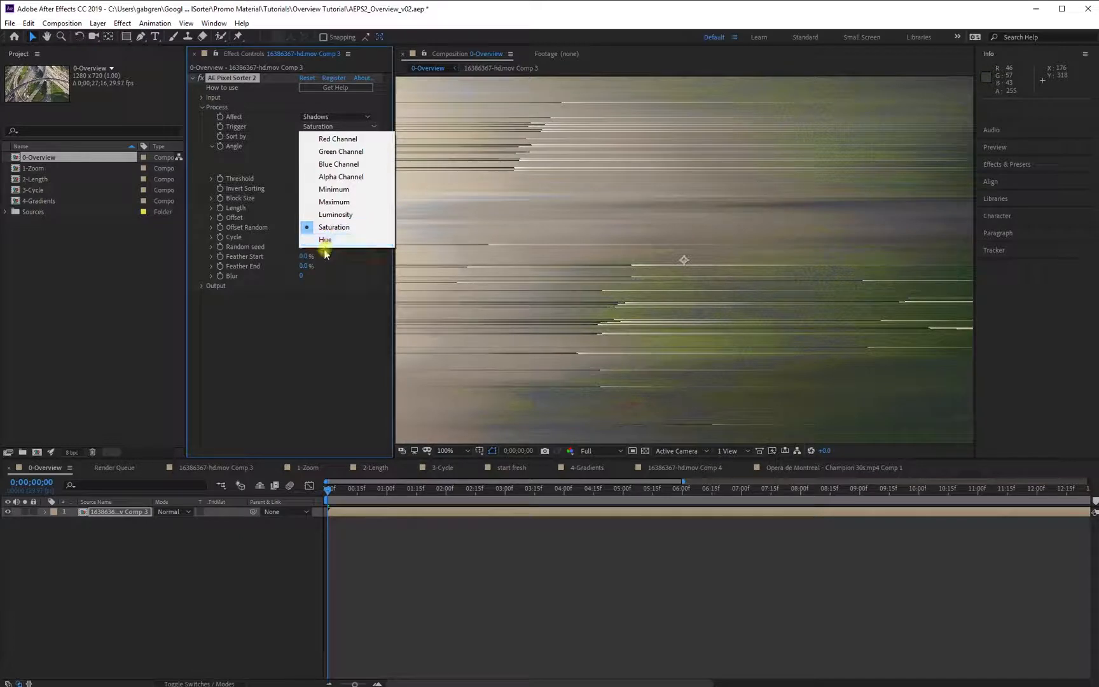
{"action": "left_click", "coordinate": [305, 305]}
{"action": "left_click_drag", "start_coordinate": [297, 179], "coordinate": [271, 182]}
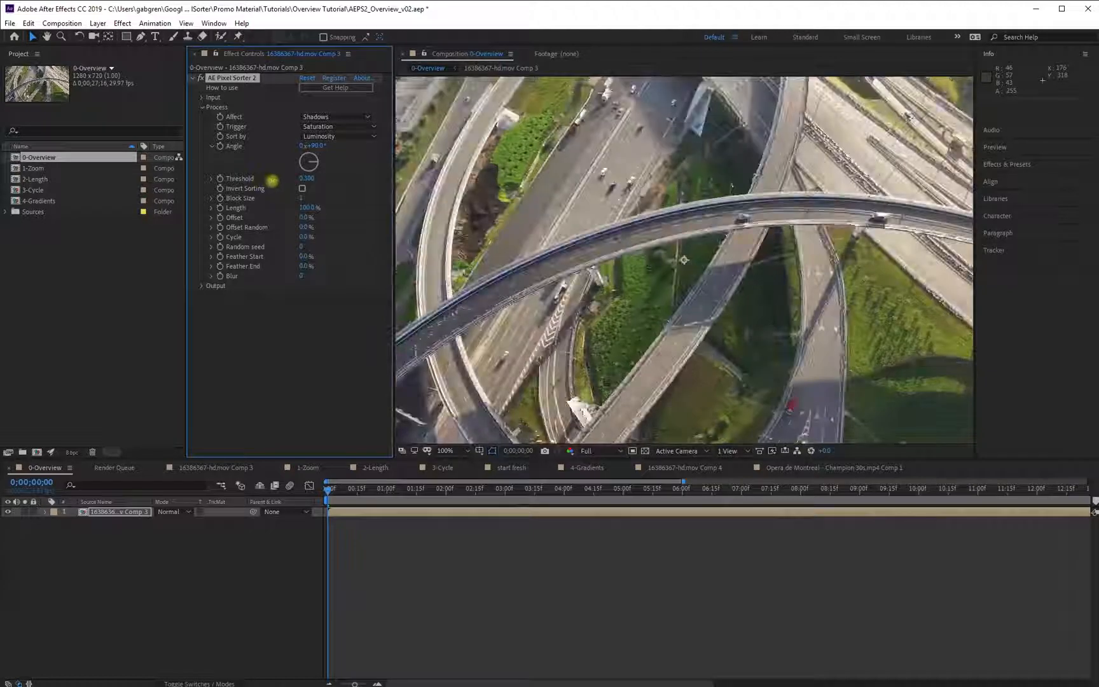
{"action": "left_click_drag", "start_coordinate": [294, 177], "coordinate": [314, 165]}
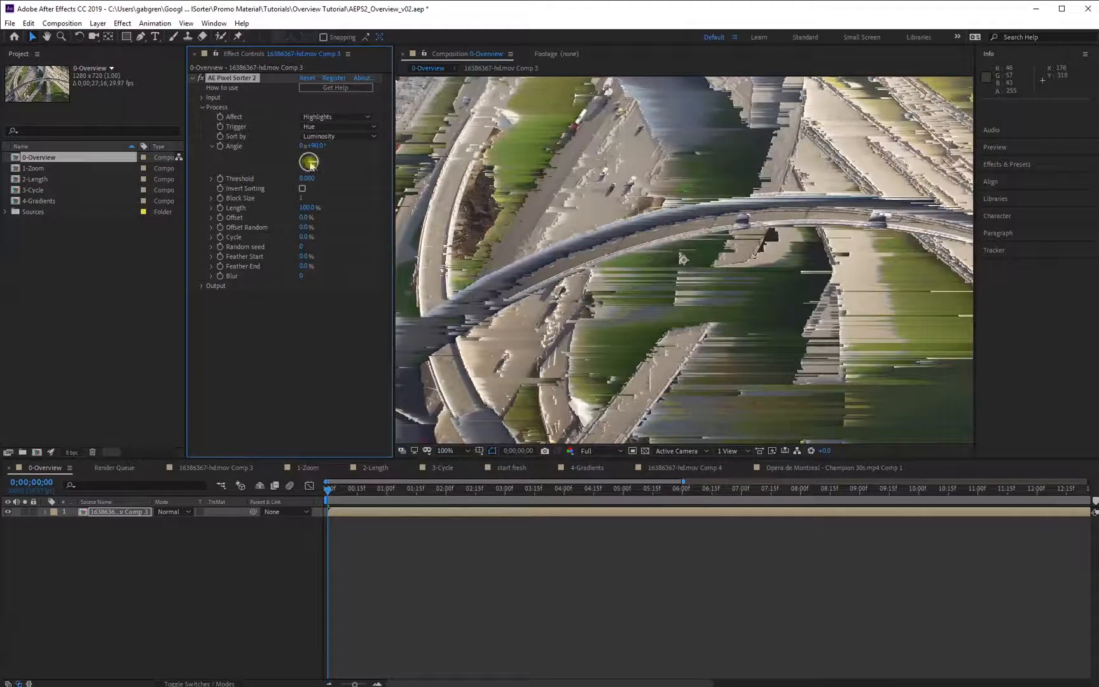
- Set the sorting Angle to -40° and toggle Invert Sorting to compare the sort directions
{"action": "left_click_drag", "start_coordinate": [312, 167], "coordinate": [291, 141]}
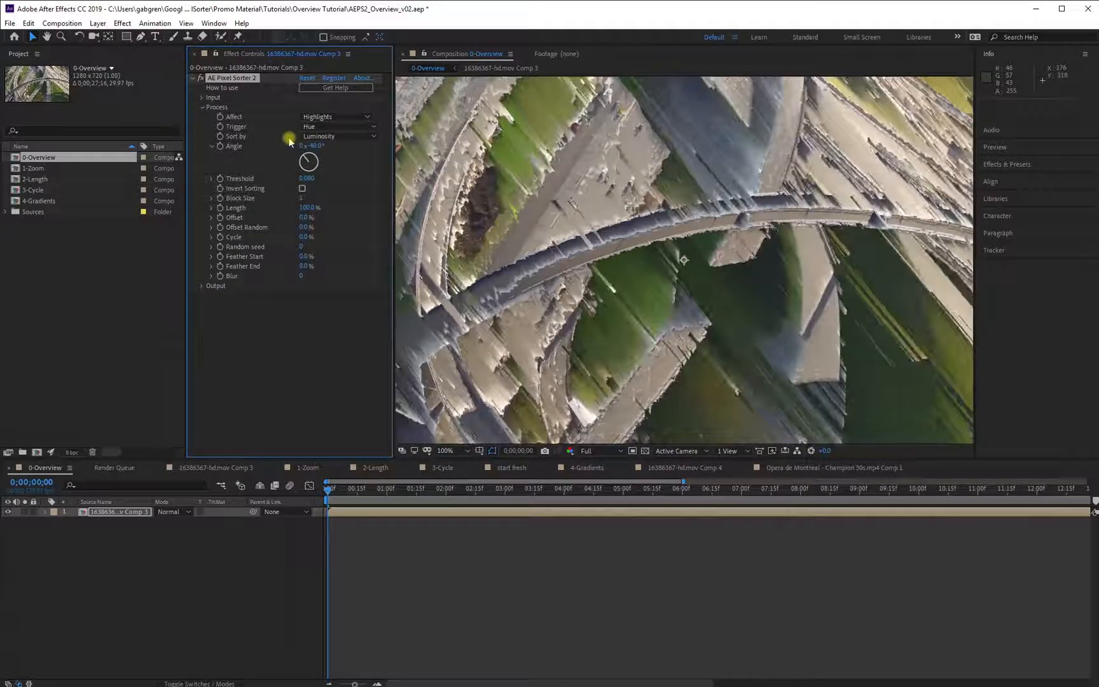
{"action": "left_click", "coordinate": [302, 190]}
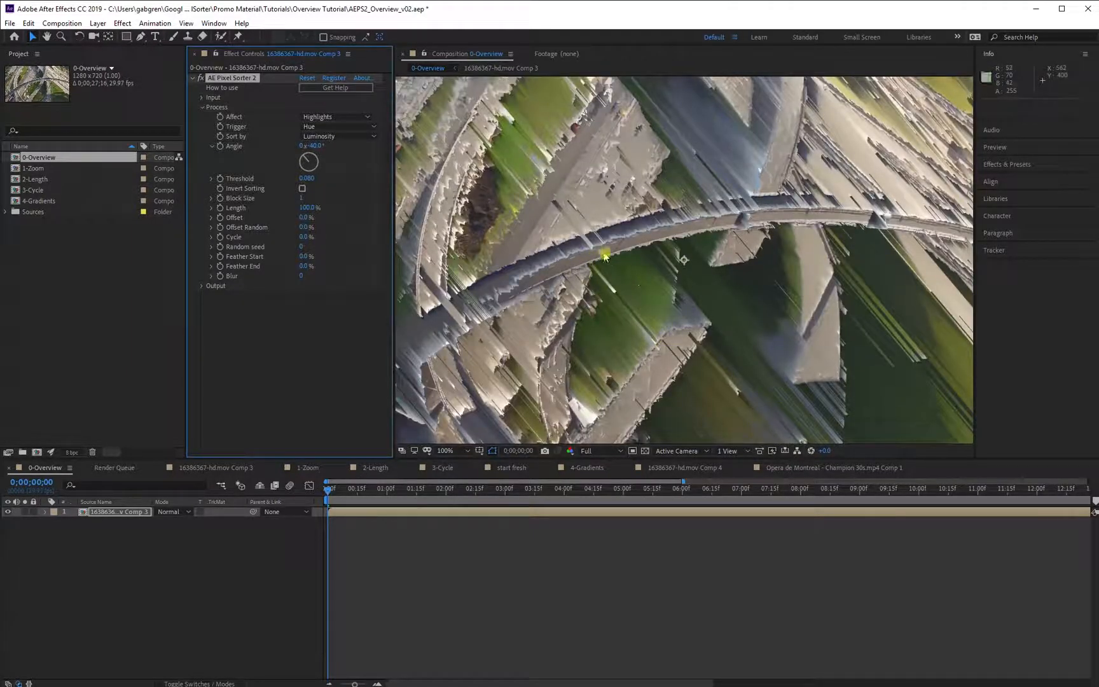
{"action": "left_click", "coordinate": [302, 189]}
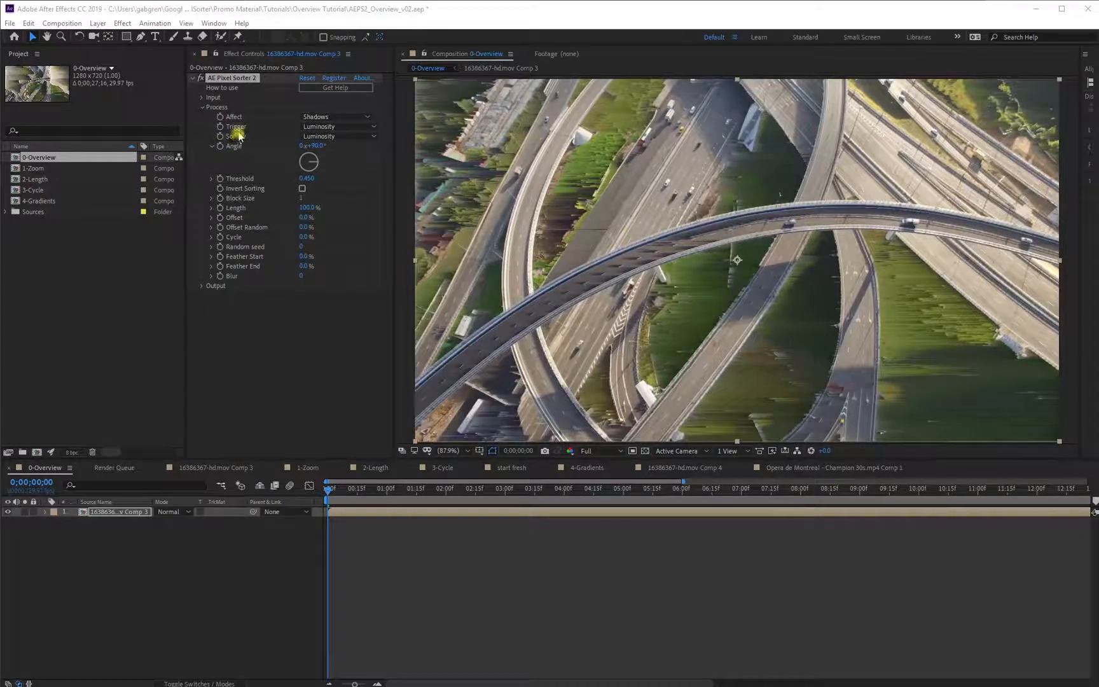
- Review the Sort by options and set the Threshold to 1.000
{"action": "left_click", "coordinate": [336, 136]}
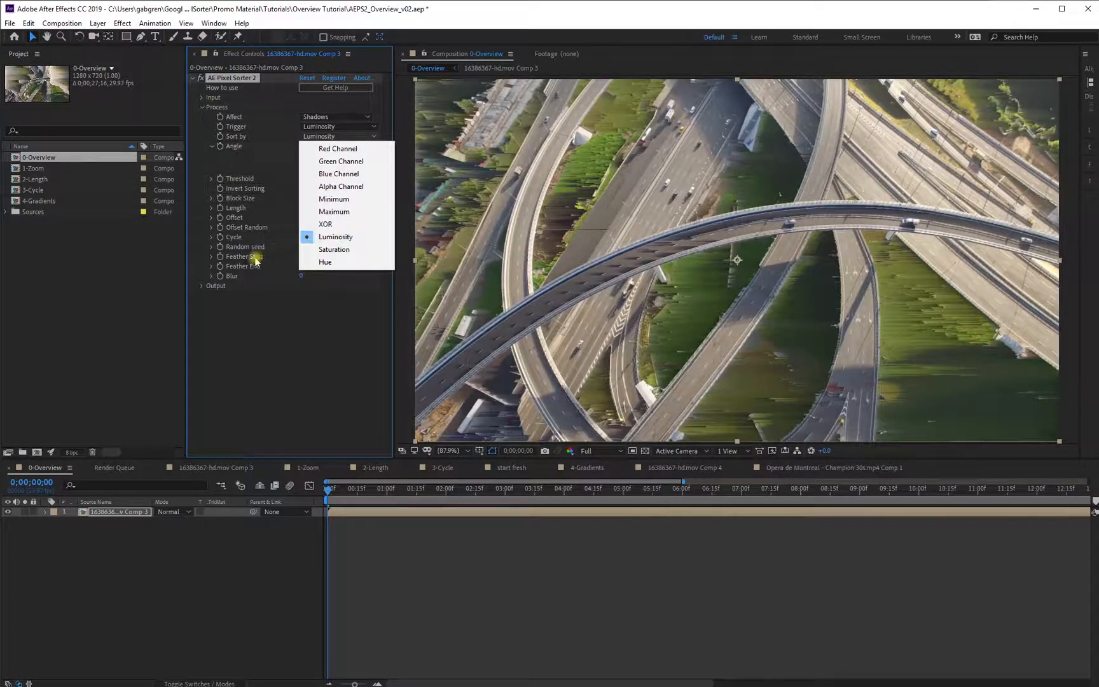
{"action": "left_click", "coordinate": [227, 294]}
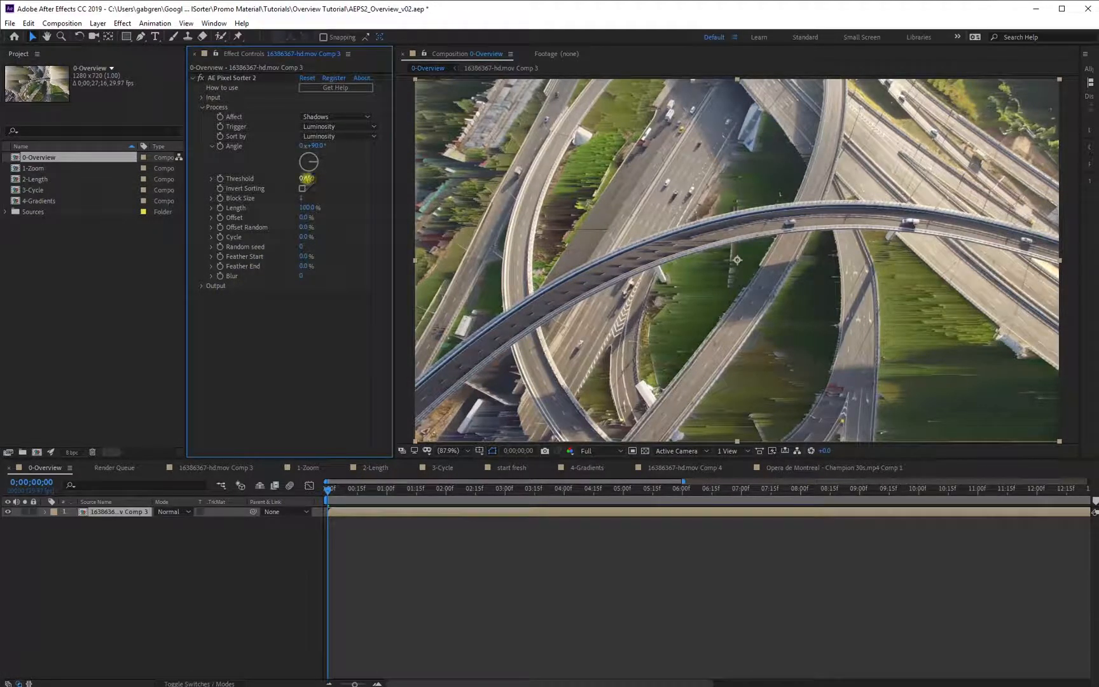
{"action": "left_click_drag", "start_coordinate": [307, 179], "coordinate": [352, 173]}
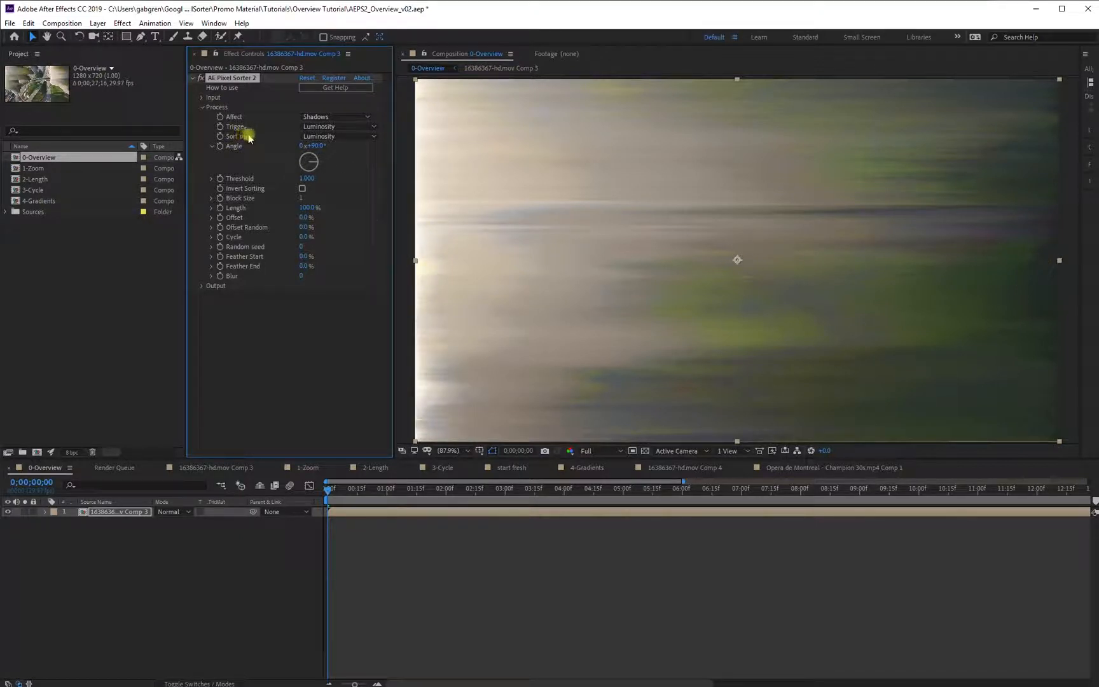
- Set Sort by to Saturation and compare it with sorting by Hue
{"action": "left_click", "coordinate": [361, 137]}
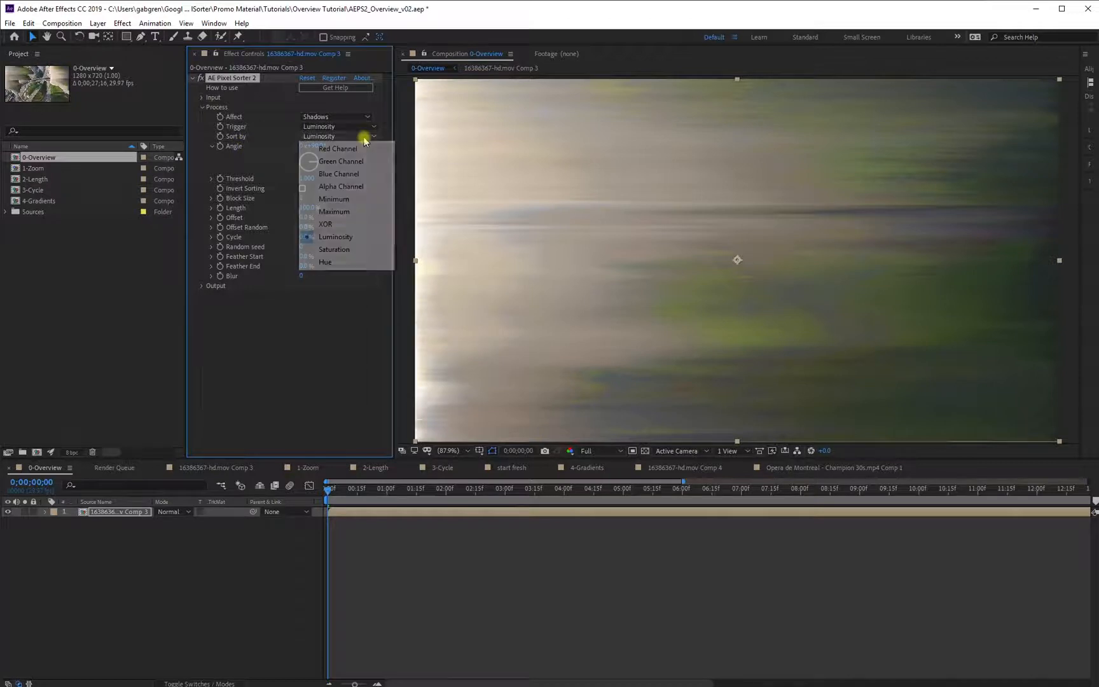
{"action": "left_click", "coordinate": [335, 255]}
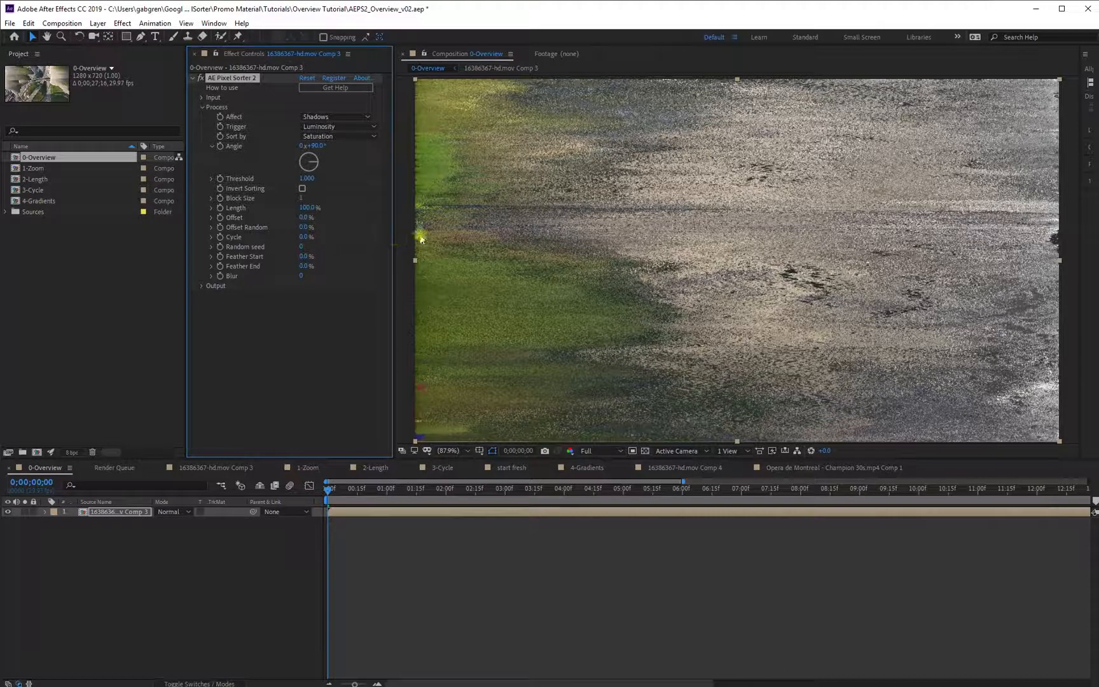
{"action": "left_click", "coordinate": [339, 137]}
{"action": "left_click", "coordinate": [330, 266]}
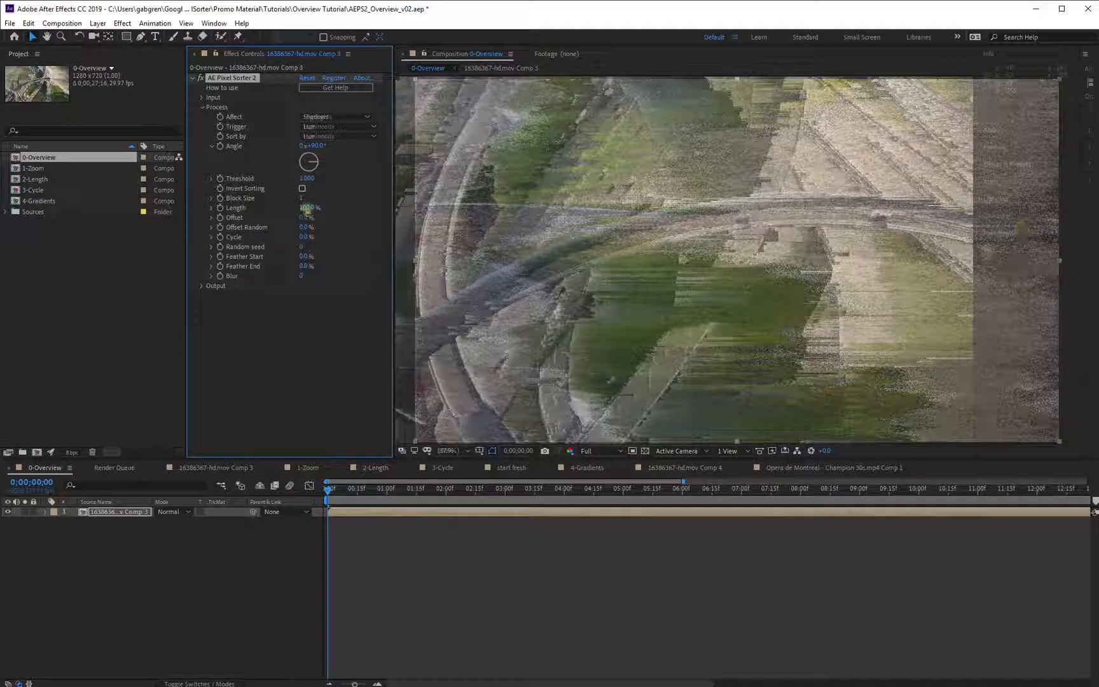
- Vary the Block Size, and set the Threshold to 0.230 in the 2-Length composition
{"action": "mouse_move", "coordinate": [303, 197]}
{"action": "left_mouse_down"}
{"action": "mouse_move", "coordinate": [309, 166]}
{"action": "mouse_move", "coordinate": [292, 180]}
{"action": "left_mouse_up"}
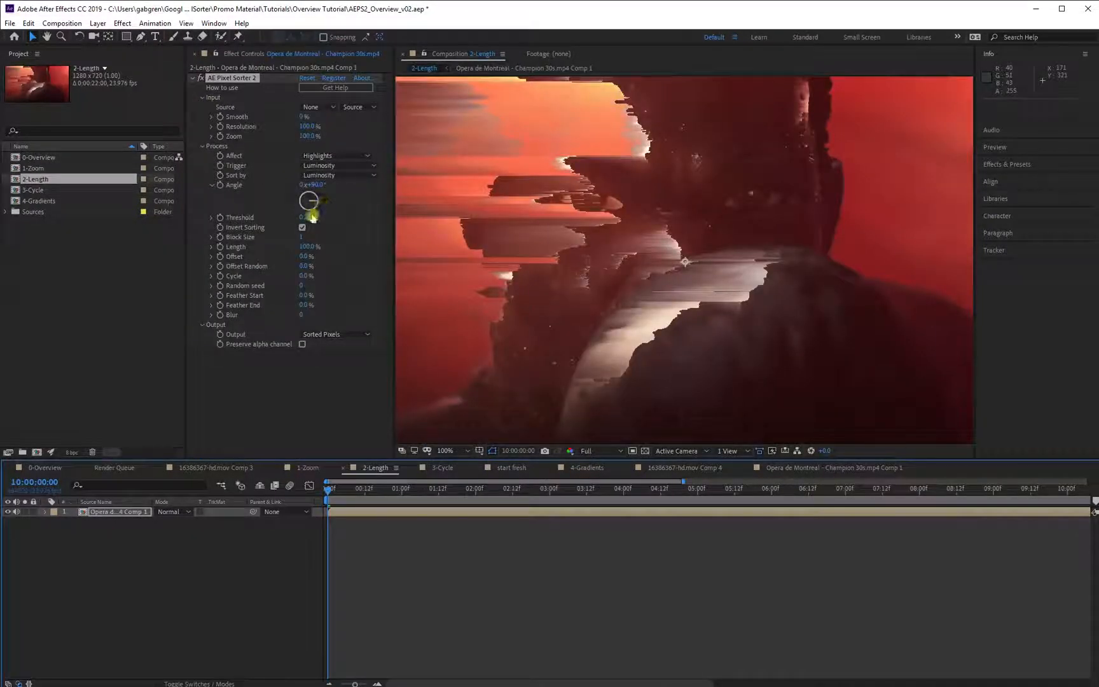
{"action": "left_click_drag", "start_coordinate": [307, 218], "coordinate": [308, 220]}
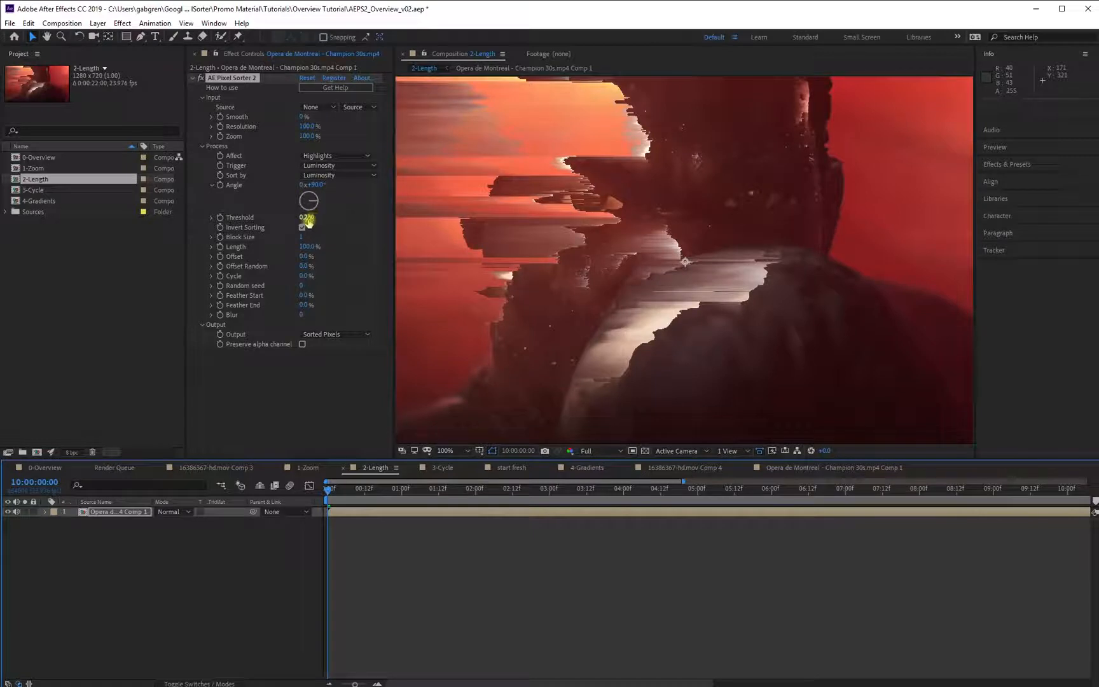
- Try different Length and Offset values for the pixel sorting on the 2-Length footage
{"action": "left_click", "coordinate": [242, 248]}
{"action": "mouse_move", "coordinate": [304, 248]}
{"action": "left_mouse_down"}
{"action": "mouse_move", "coordinate": [254, 258]}
{"action": "mouse_move", "coordinate": [307, 246]}
{"action": "mouse_move", "coordinate": [220, 246]}
{"action": "mouse_move", "coordinate": [351, 252]}
{"action": "left_mouse_up"}
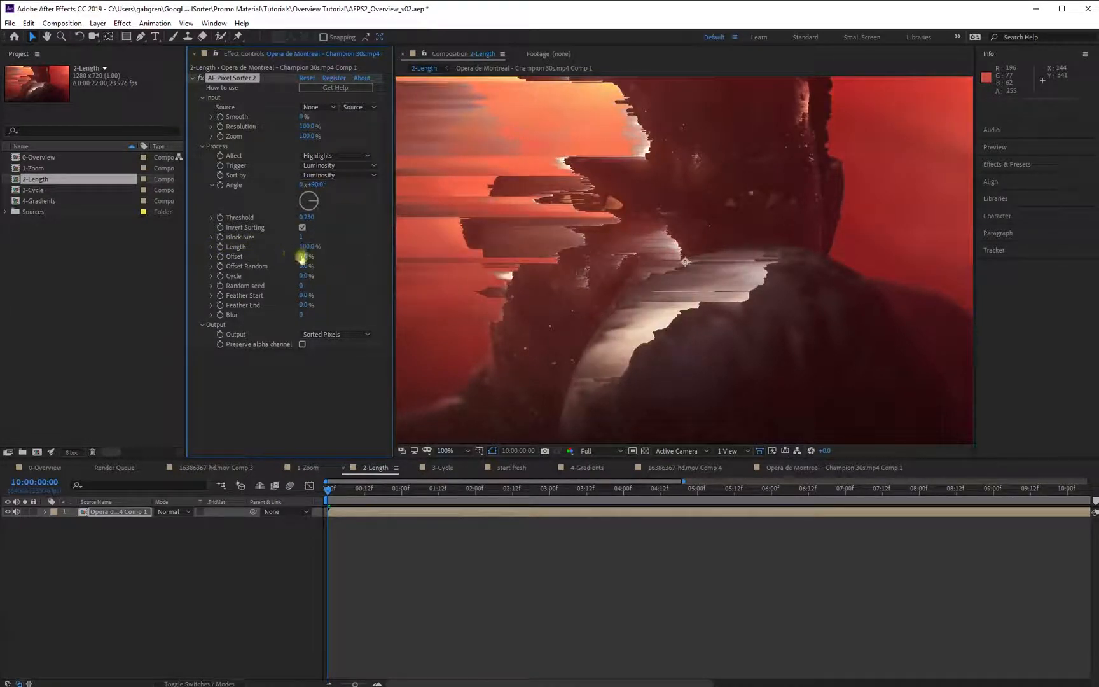
{"action": "mouse_move", "coordinate": [302, 256]}
{"action": "left_mouse_down"}
{"action": "mouse_move", "coordinate": [336, 255]}
{"action": "mouse_move", "coordinate": [278, 255]}
{"action": "left_mouse_up"}
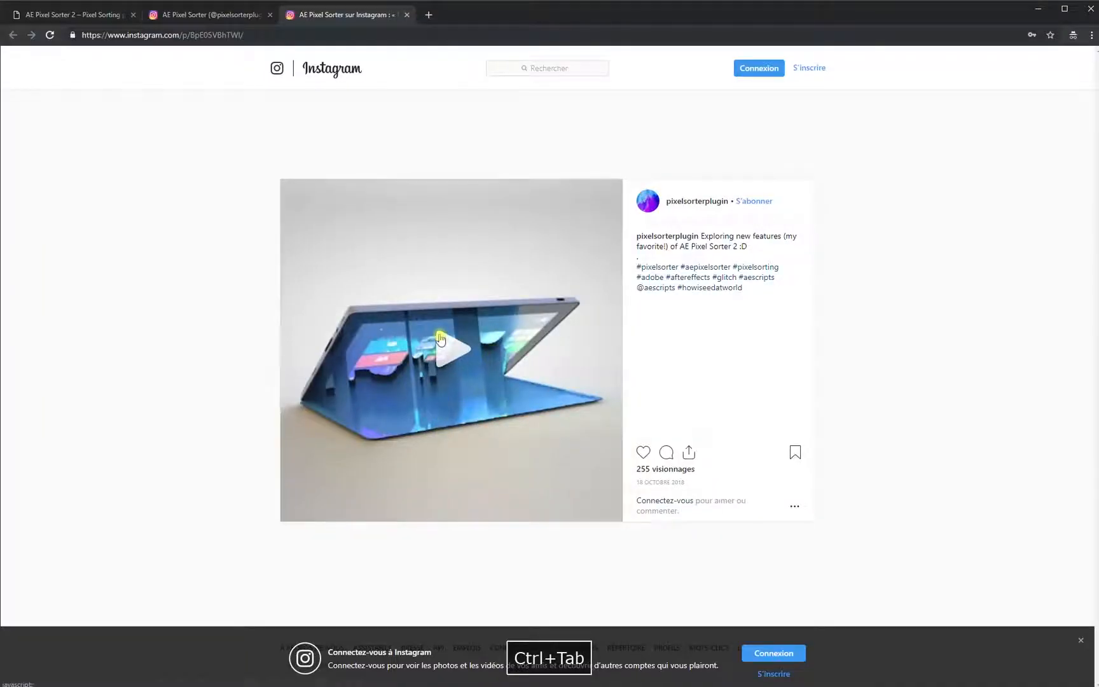
- Play the pixel-sorted laptop video on Instagram and return to After Effects
{"action": "left_click", "coordinate": [440, 340]}
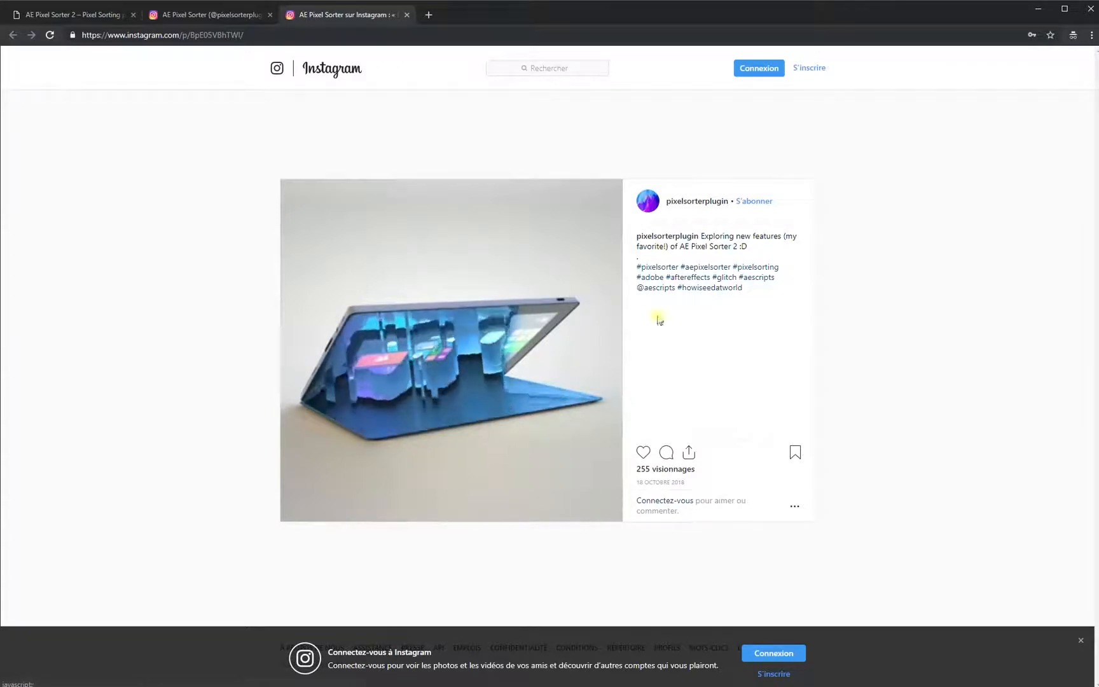
{"action": "left_click", "coordinate": [1040, 13]}
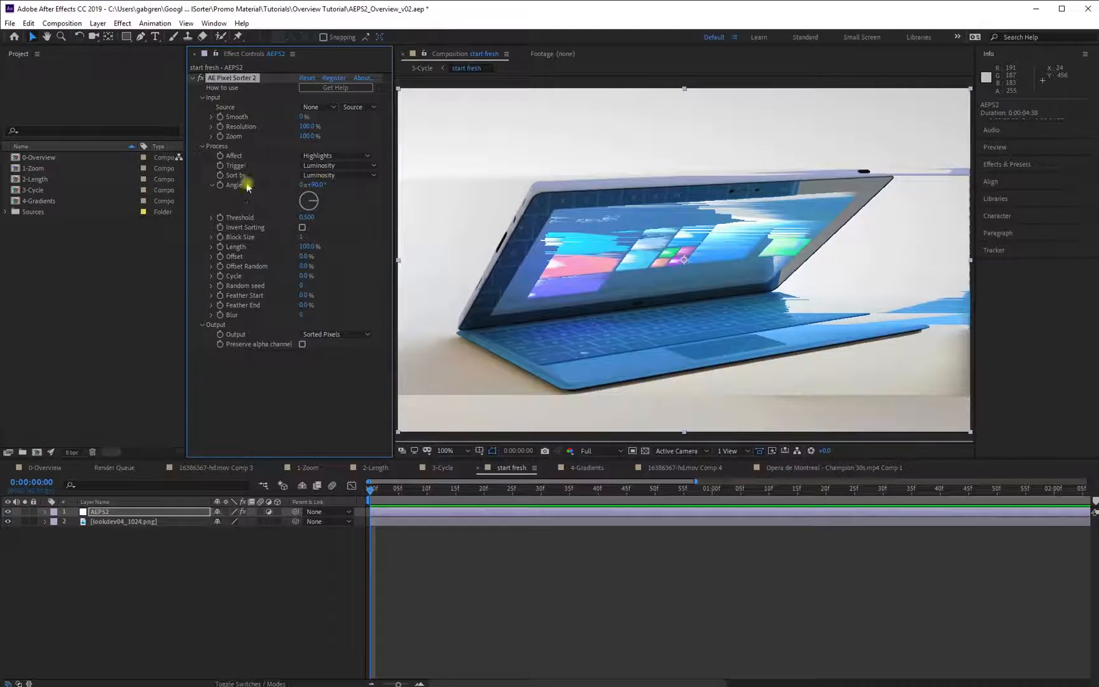
- Draw a closed straight-edged Pen mask around the laptop's screen and keyboard on the AEPS2 layer
{"action": "key", "text": "g"}
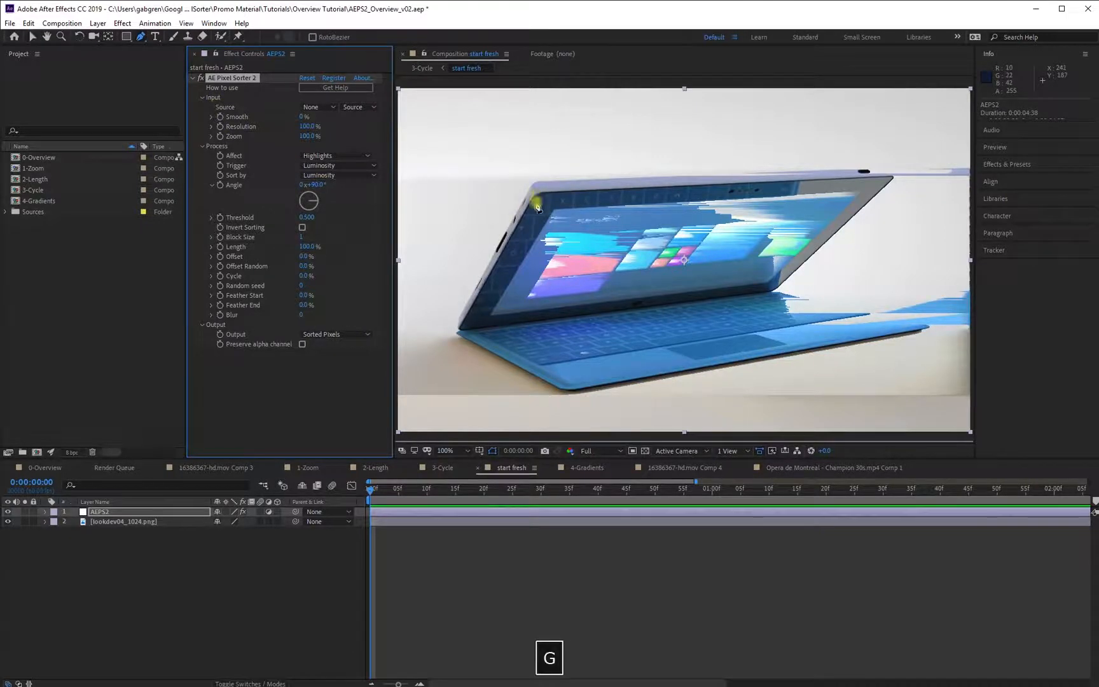
{"action": "left_click", "coordinate": [536, 195]}
{"action": "left_click", "coordinate": [466, 332]}
{"action": "left_click", "coordinate": [565, 388]}
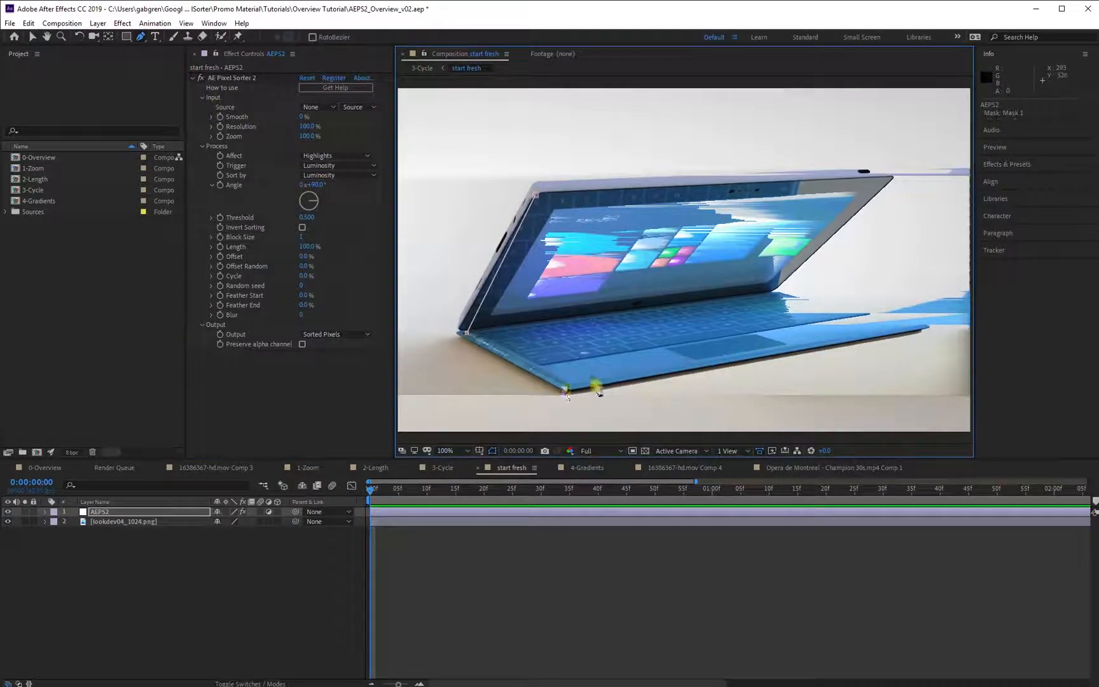
{"action": "left_click", "coordinate": [772, 289]}
{"action": "left_click", "coordinate": [885, 178]}
{"action": "left_click", "coordinate": [536, 194]}
- Set the pixel sorting Angle to 167°, the Trigger to Saturation and the Threshold to 0.390
{"action": "mouse_move", "coordinate": [307, 217]}
{"action": "left_mouse_down"}
{"action": "mouse_move", "coordinate": [294, 221]}
{"action": "mouse_move", "coordinate": [307, 206]}
{"action": "mouse_move", "coordinate": [315, 217]}
{"action": "left_mouse_up"}
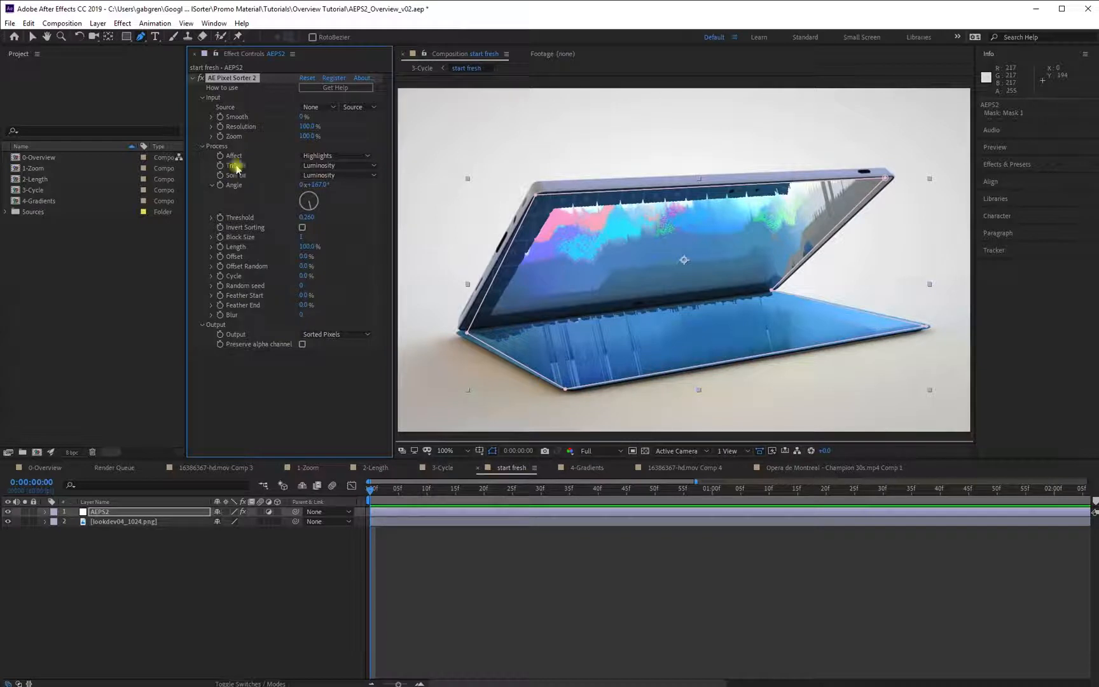
{"action": "left_click", "coordinate": [325, 167]}
{"action": "left_click", "coordinate": [334, 266]}
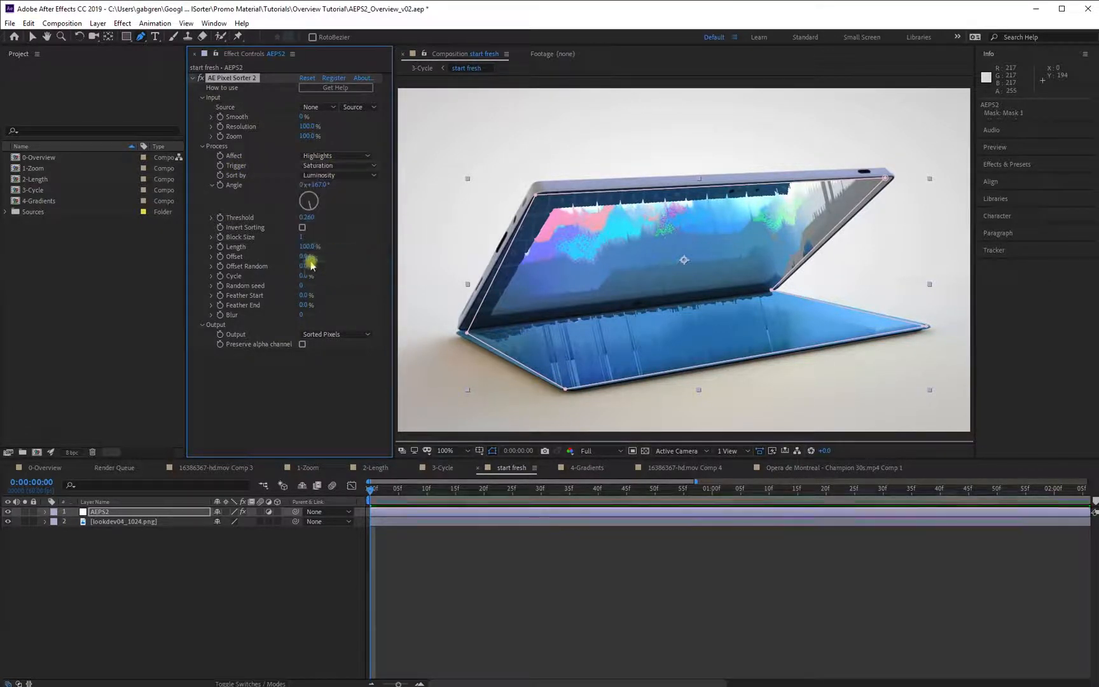
{"action": "mouse_move", "coordinate": [303, 222]}
{"action": "left_mouse_down"}
{"action": "mouse_move", "coordinate": [278, 223]}
{"action": "mouse_move", "coordinate": [334, 221]}
{"action": "left_mouse_up"}
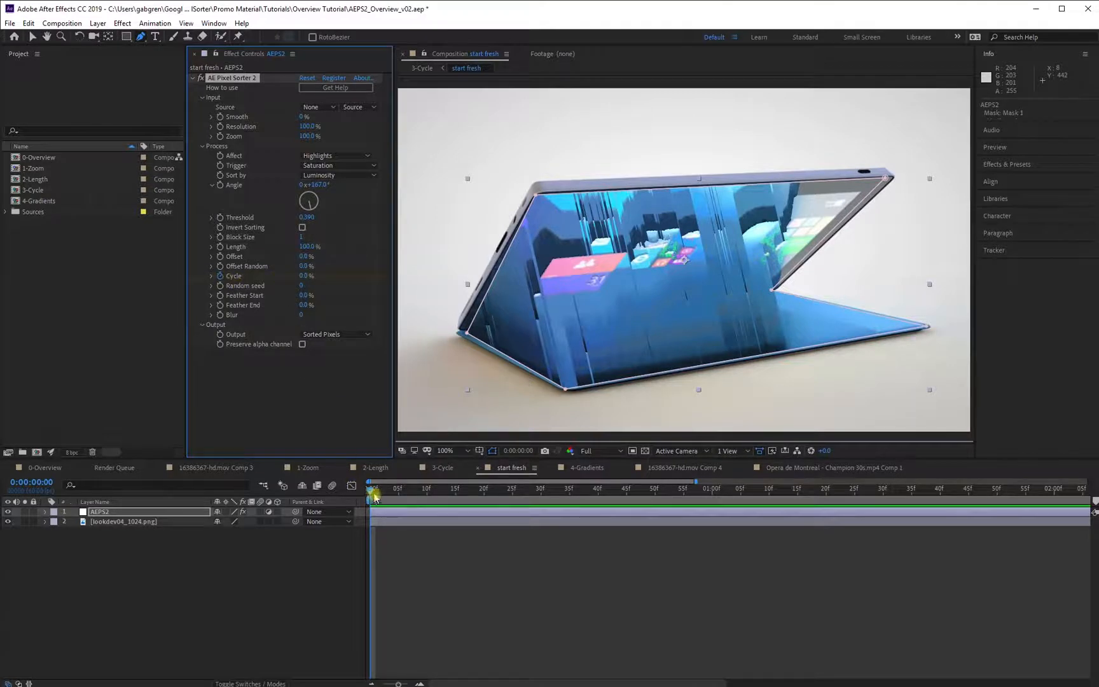
- Keyframe Cycle from 0% at the first frame to 100% at 0:00:00:19 and preview the animation
{"action": "left_click_drag", "start_coordinate": [374, 497], "coordinate": [478, 490]}
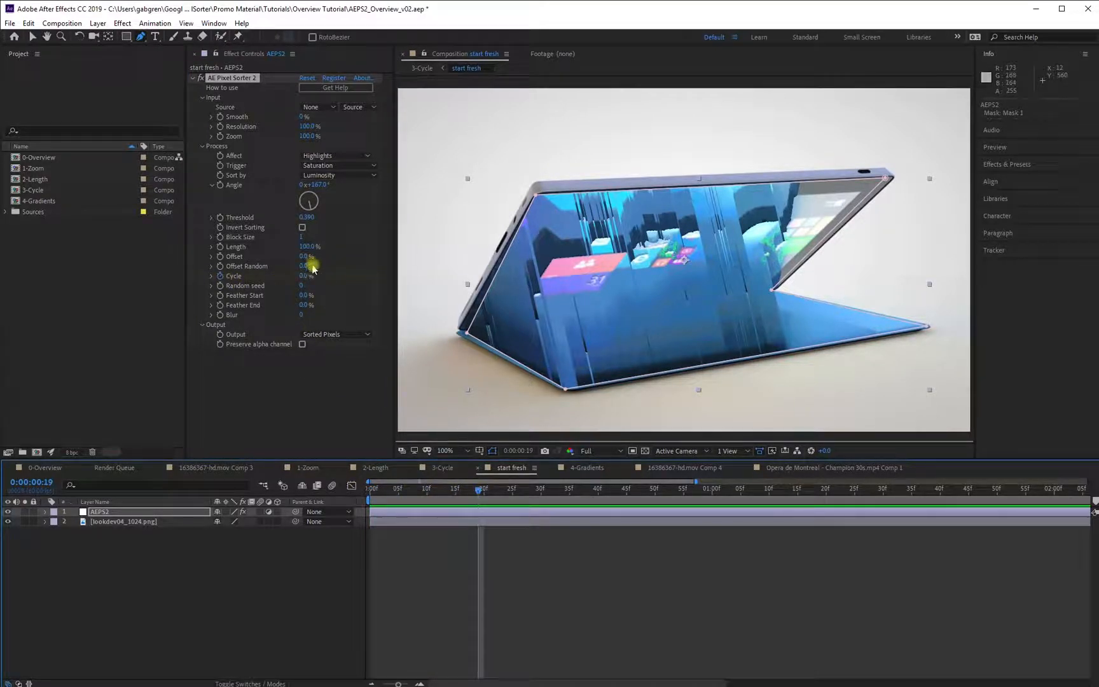
{"action": "mouse_move", "coordinate": [315, 275]}
{"action": "left_mouse_down"}
{"action": "mouse_move", "coordinate": [385, 283]}
{"action": "mouse_move", "coordinate": [349, 288]}
{"action": "left_mouse_up"}
{"action": "key", "text": "space"}
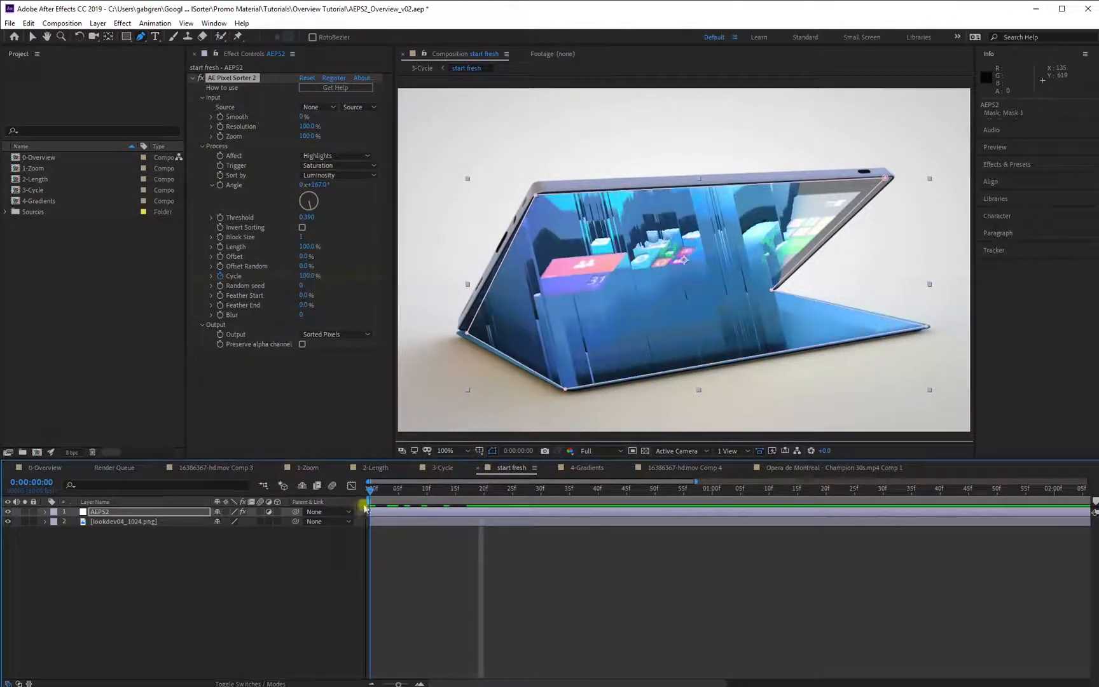
- Add the expression loopOut() to the Cycle property and play back the looping animation
{"action": "key", "text": "alt+shift+equal"}
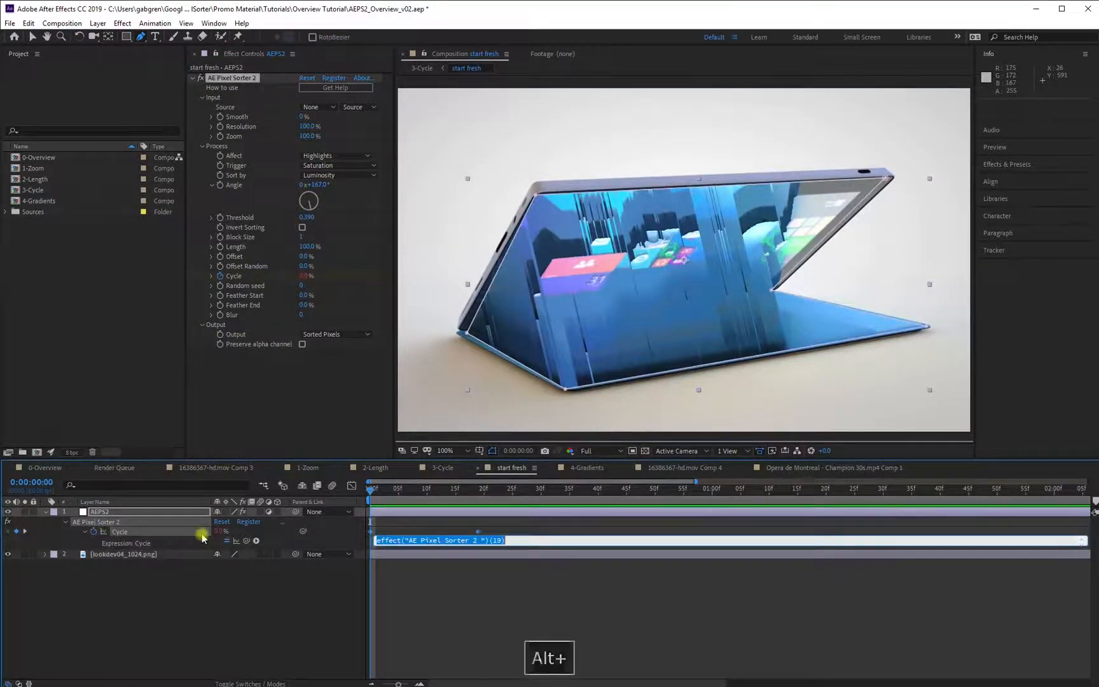
{"action": "type", "text": "loopOut("}
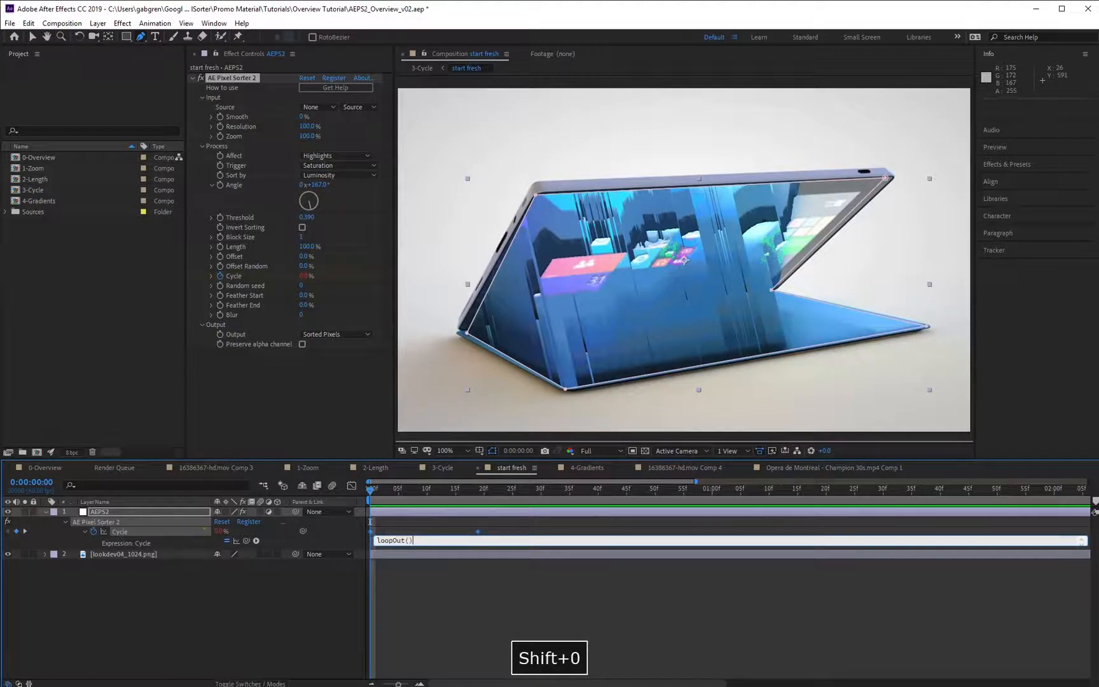
{"action": "type", "text": ")"}
{"action": "left_click", "coordinate": [305, 621]}
{"action": "key", "text": "space"}
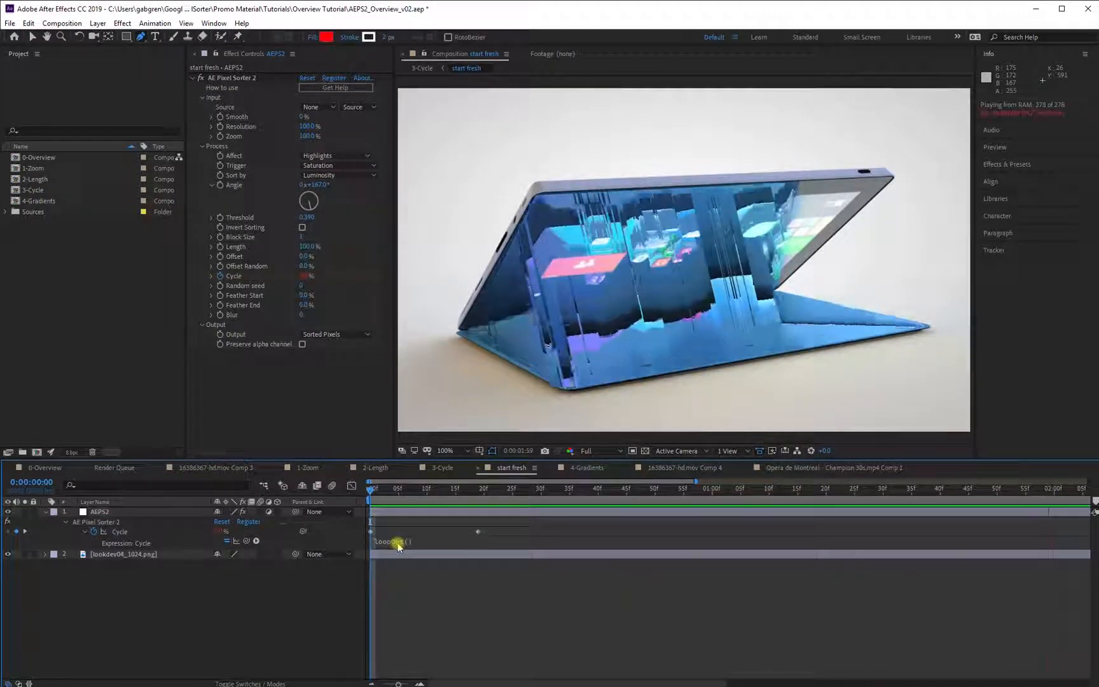
{"action": "key", "text": "space"}
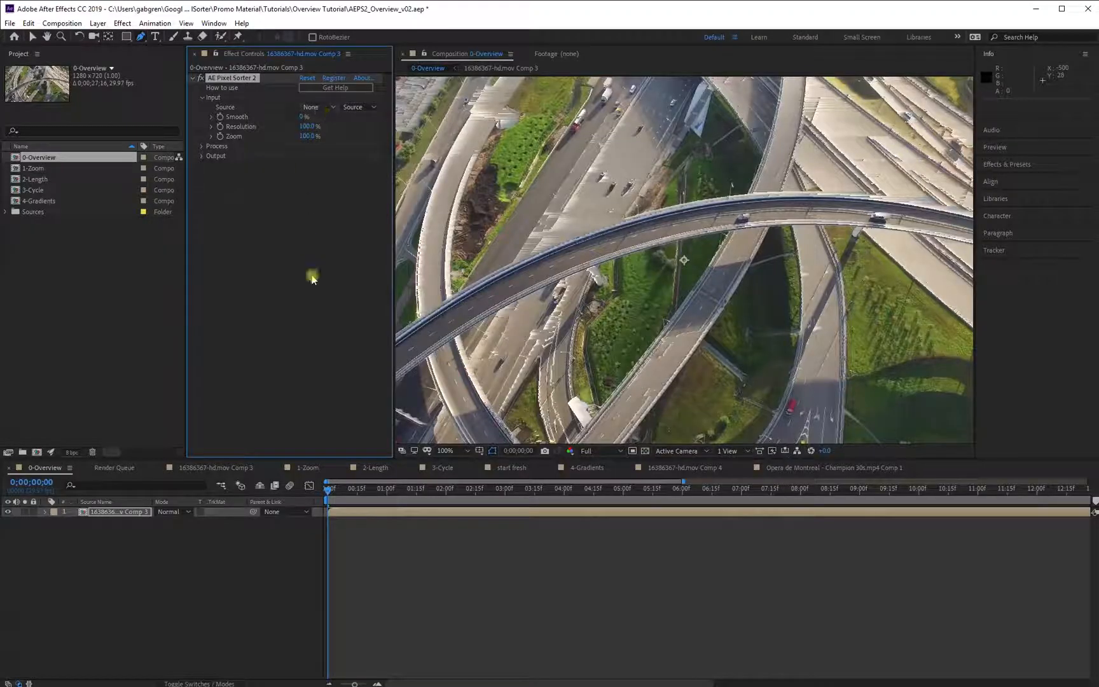
- Show the Process parameters for the highway layer in 0-Overview and set the Threshold to 0.990
{"action": "left_click", "coordinate": [202, 146]}
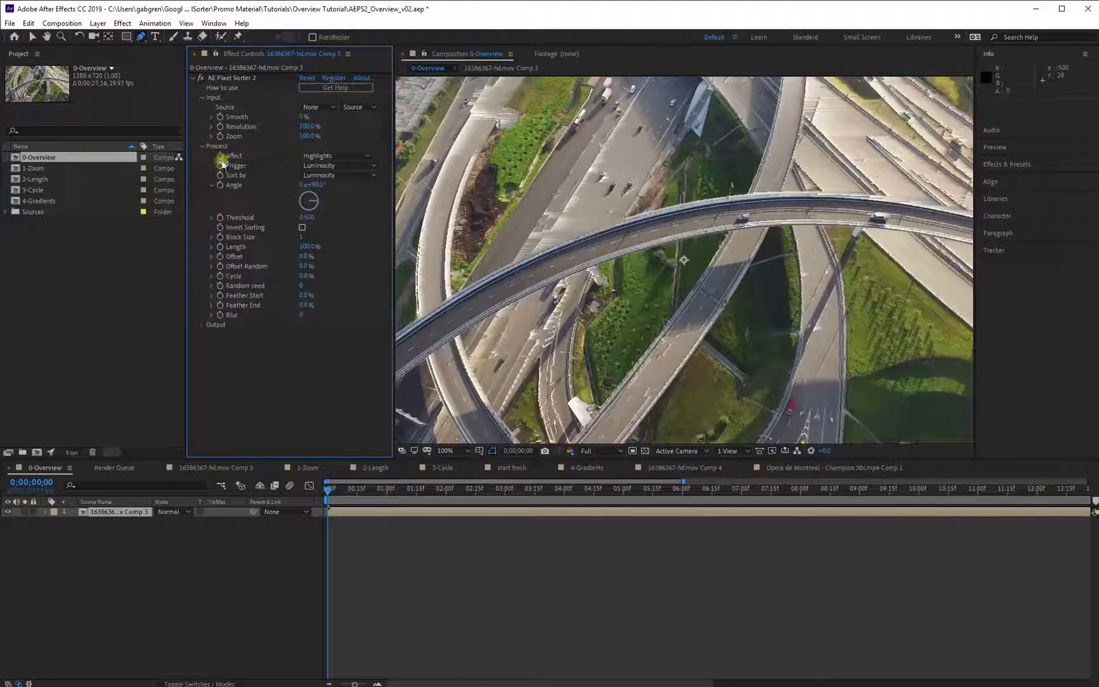
{"action": "mouse_move", "coordinate": [312, 222]}
{"action": "left_mouse_down"}
{"action": "mouse_move", "coordinate": [292, 221]}
{"action": "mouse_move", "coordinate": [336, 217]}
{"action": "mouse_move", "coordinate": [322, 220]}
{"action": "left_mouse_up"}
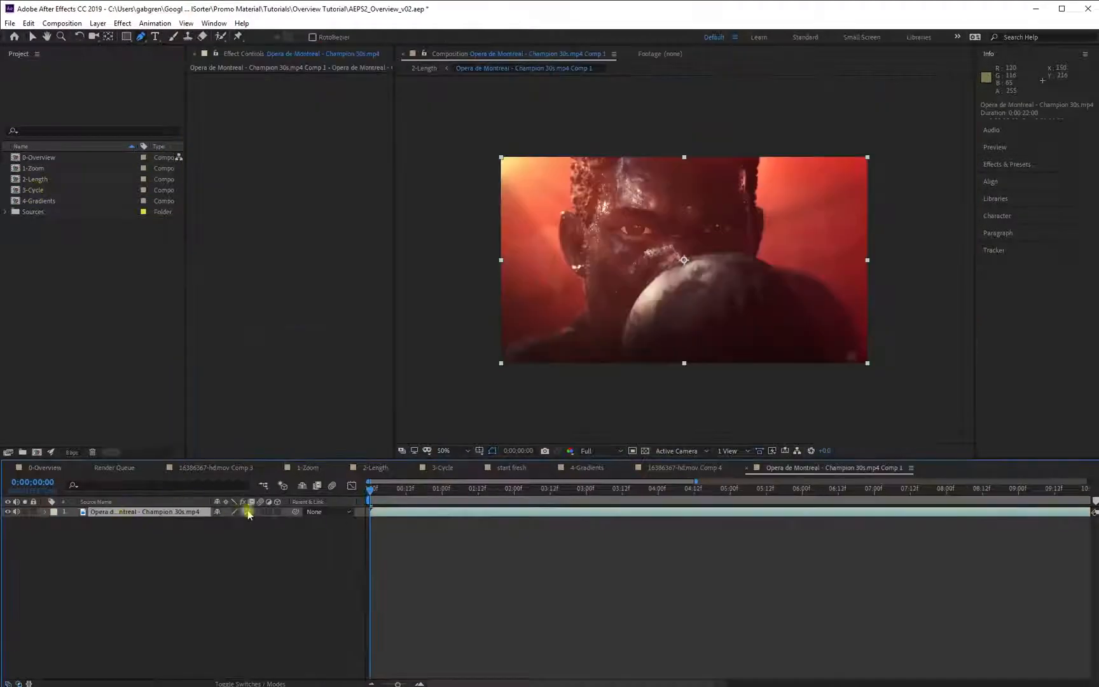
- Copy the Opera de Montreal - Champion 30s.mp4 layer into 0-Overview and choose it as the pixel sorter's input Source
{"action": "key", "text": "ctrl+c"}
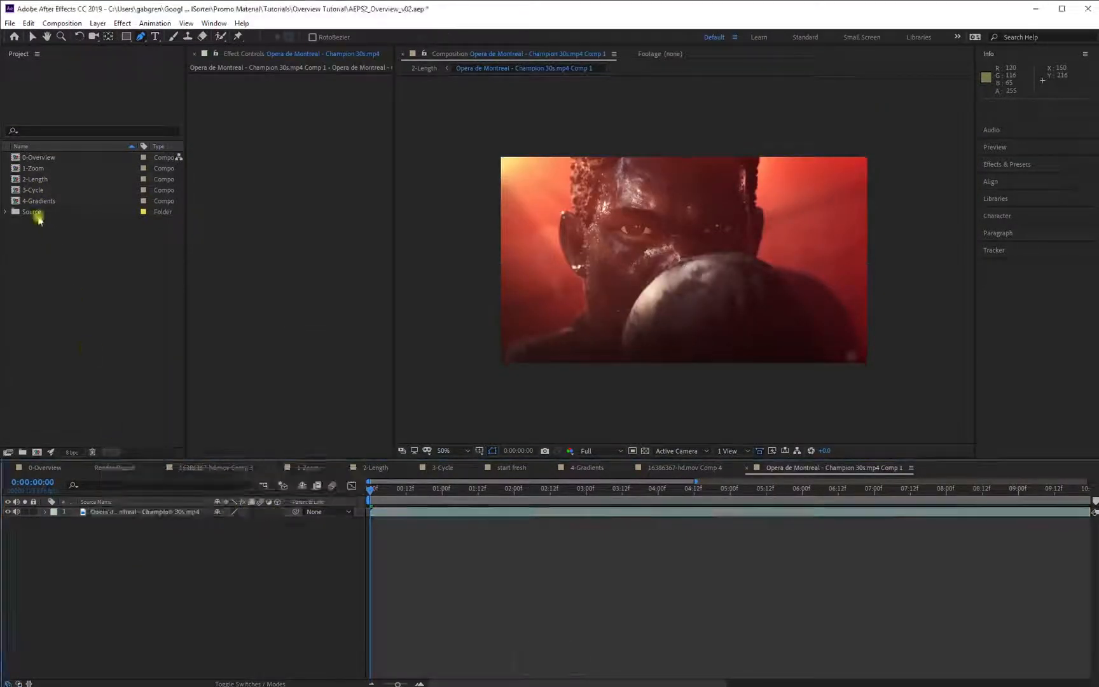
{"action": "double_click", "coordinate": [37, 157]}
{"action": "key", "text": "ctrl+v"}
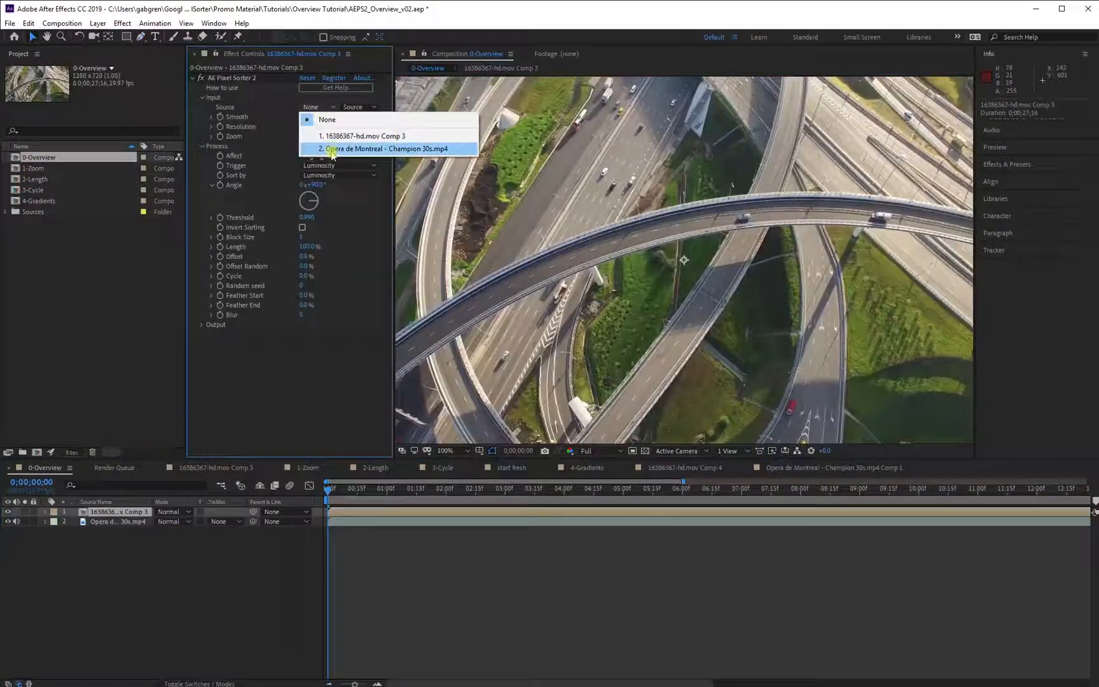
{"action": "left_click", "coordinate": [355, 149]}
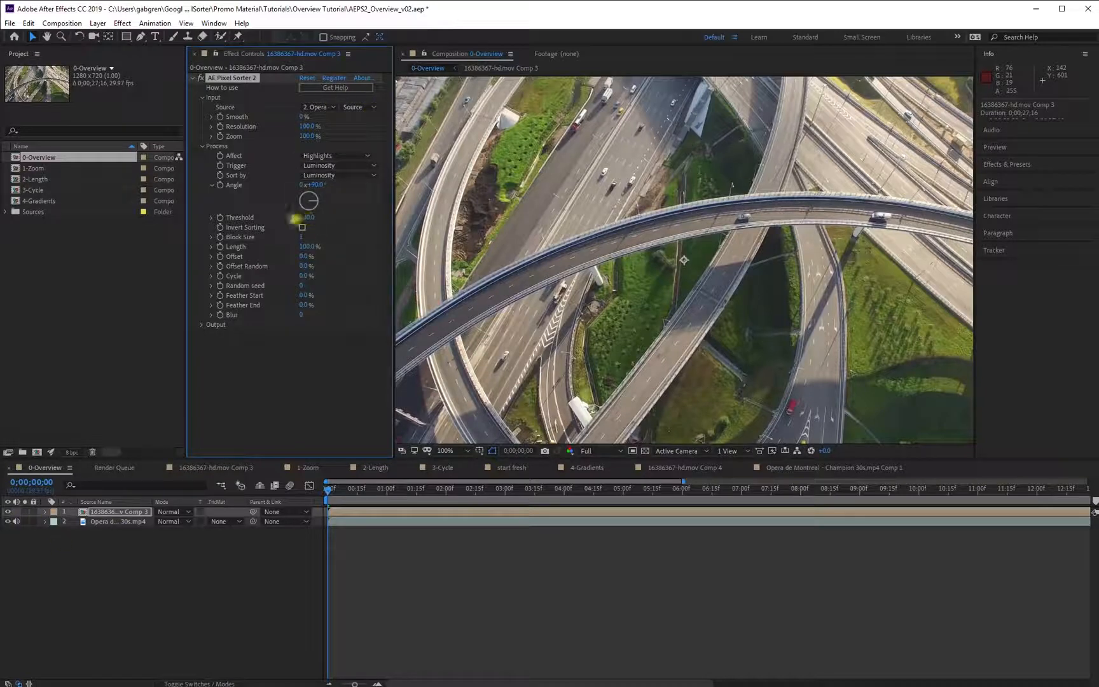
- Set the Trigger to Red Channel and adjust the Threshold to around 0.530
{"action": "mouse_move", "coordinate": [296, 218]}
{"action": "left_mouse_down"}
{"action": "mouse_move", "coordinate": [251, 218]}
{"action": "mouse_move", "coordinate": [262, 217]}
{"action": "left_mouse_up"}
{"action": "left_click", "coordinate": [320, 166]}
{"action": "left_click", "coordinate": [338, 181]}
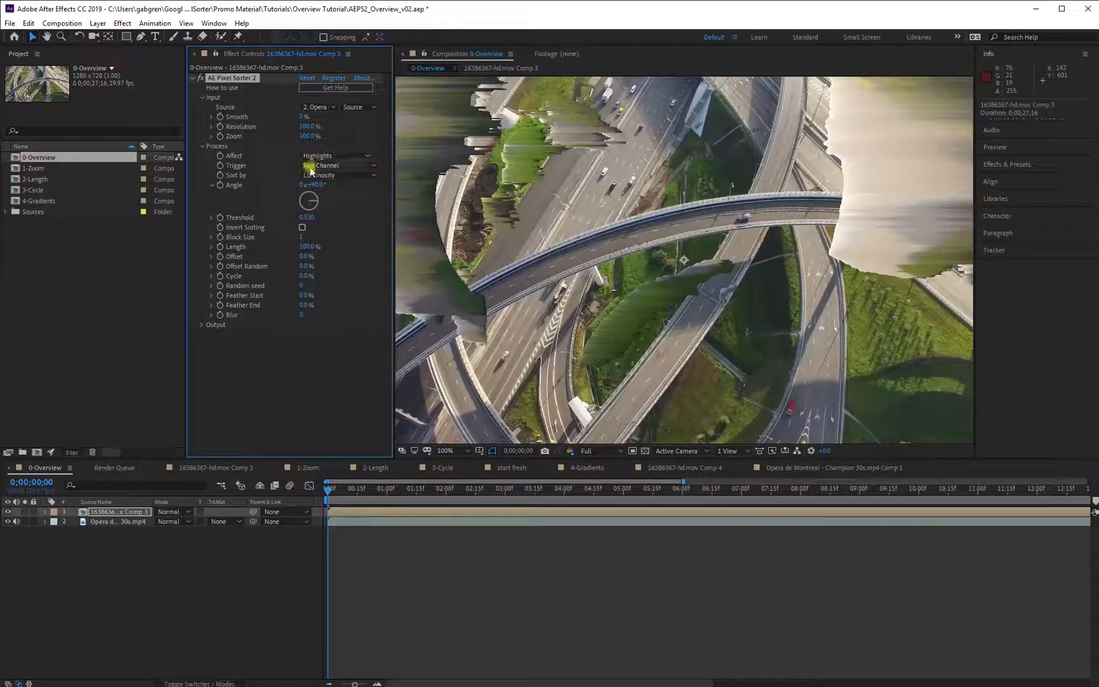
{"action": "mouse_move", "coordinate": [305, 218]}
{"action": "left_mouse_down"}
{"action": "mouse_move", "coordinate": [287, 216]}
{"action": "mouse_move", "coordinate": [300, 216]}
{"action": "left_mouse_up"}
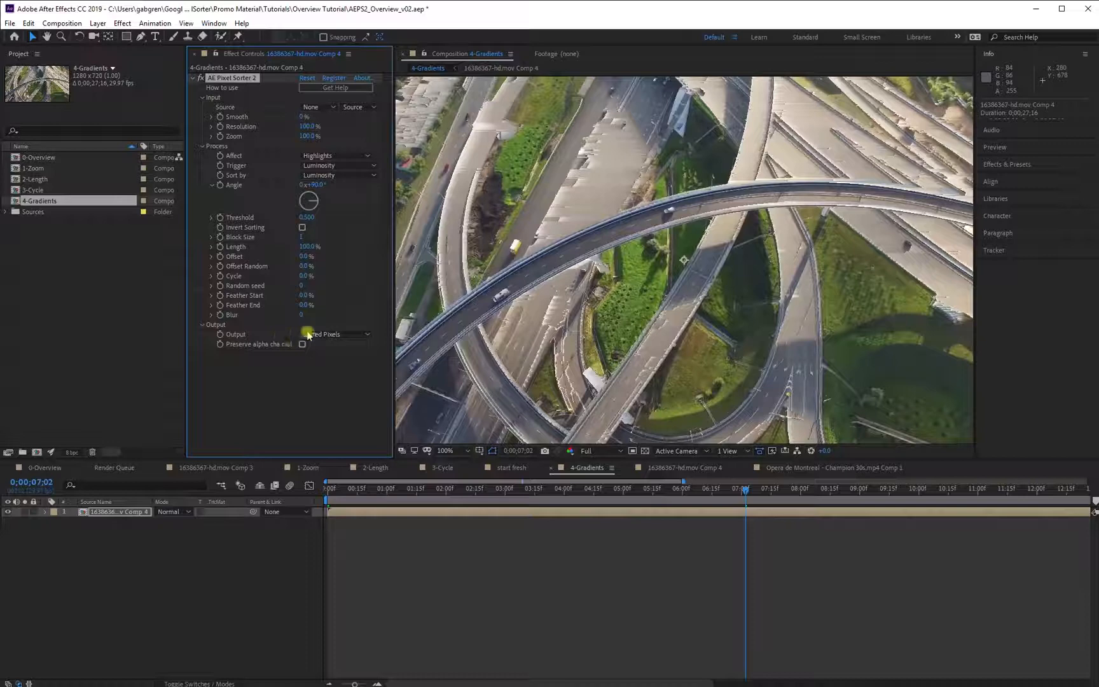
- Compare the Sorted Pixels and Gradient outputs on the highway footage in the 4-Gradients composition
{"action": "left_click", "coordinate": [308, 334]}
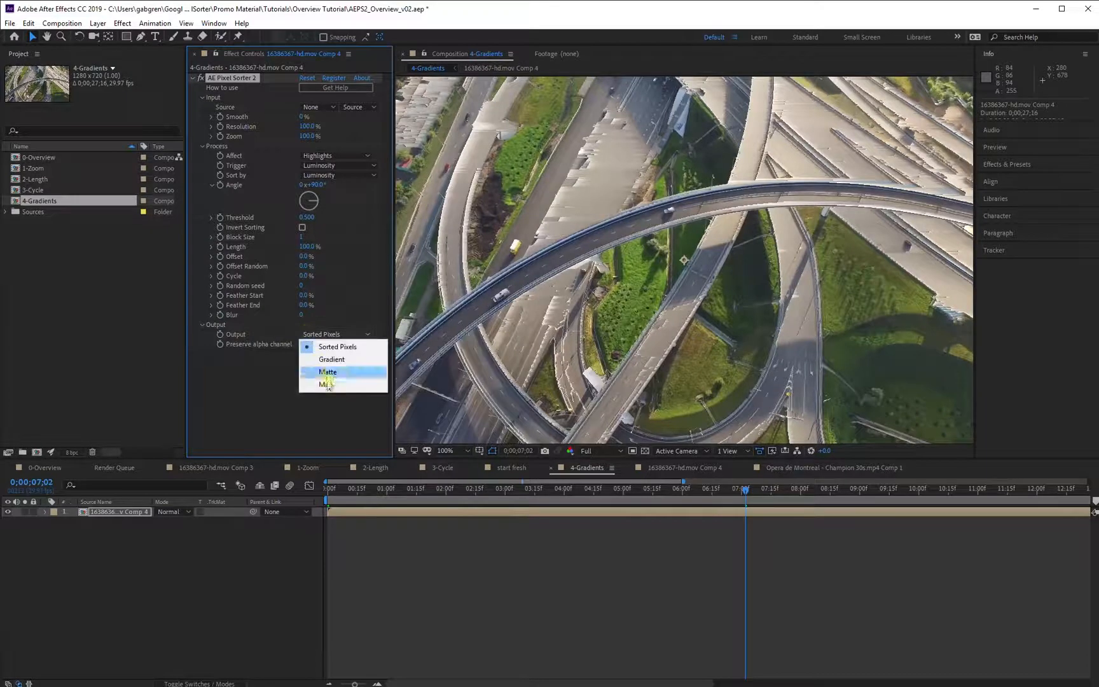
{"action": "left_click", "coordinate": [338, 363]}
{"action": "left_click", "coordinate": [326, 340]}
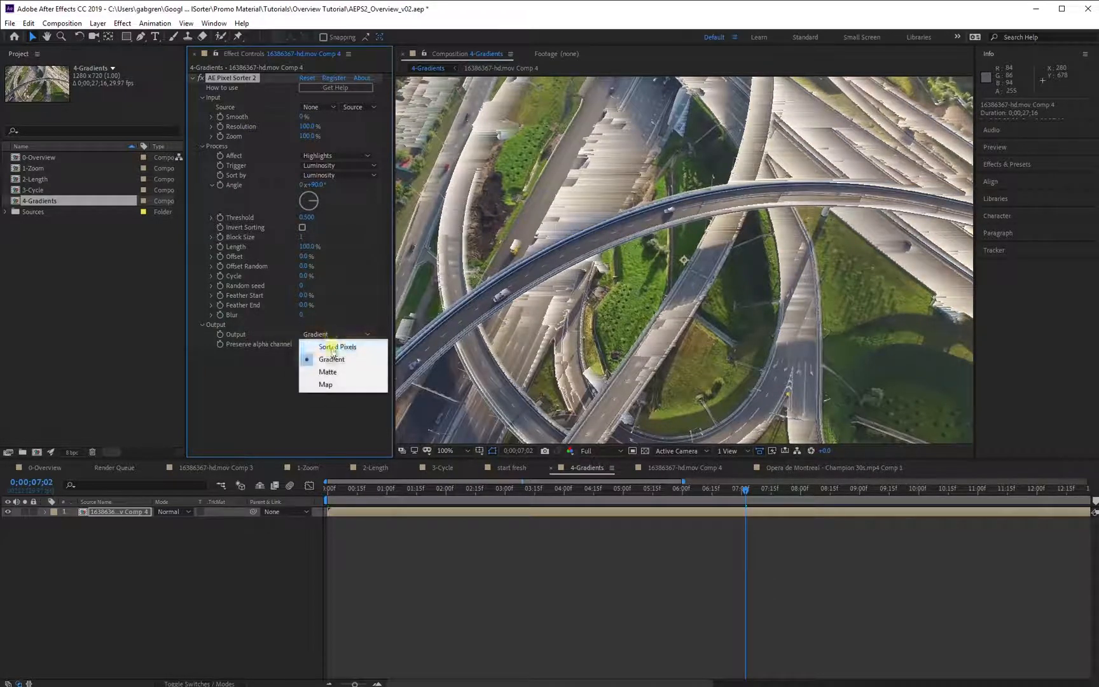
{"action": "left_click", "coordinate": [326, 349]}
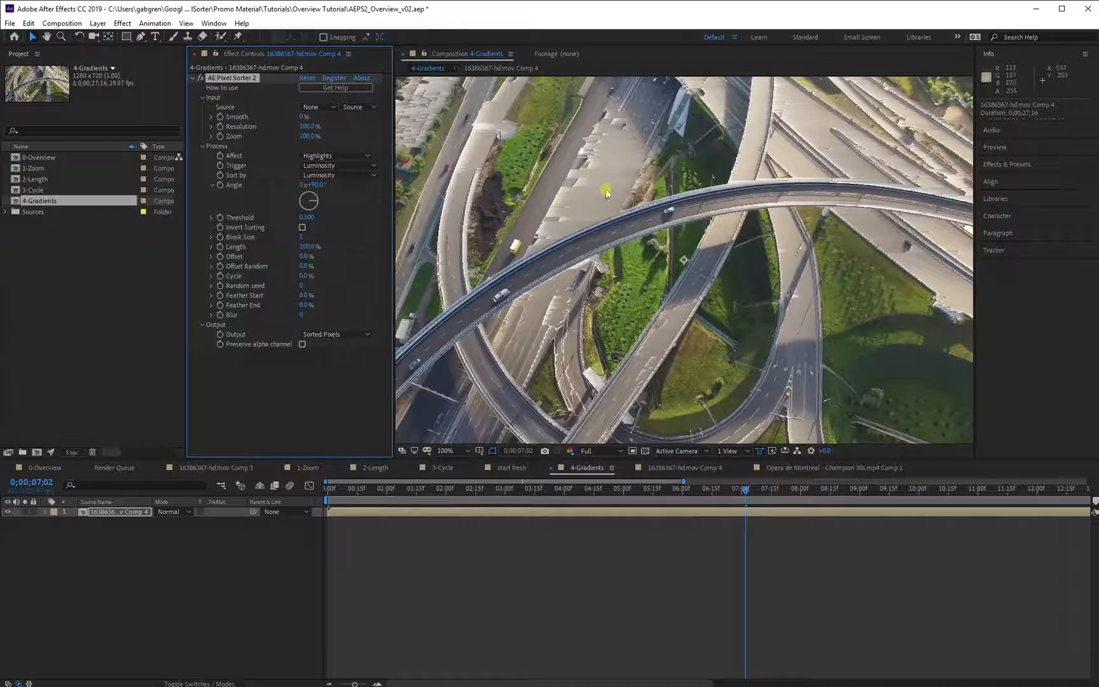
{"action": "left_click", "coordinate": [321, 334]}
{"action": "left_click", "coordinate": [314, 360]}
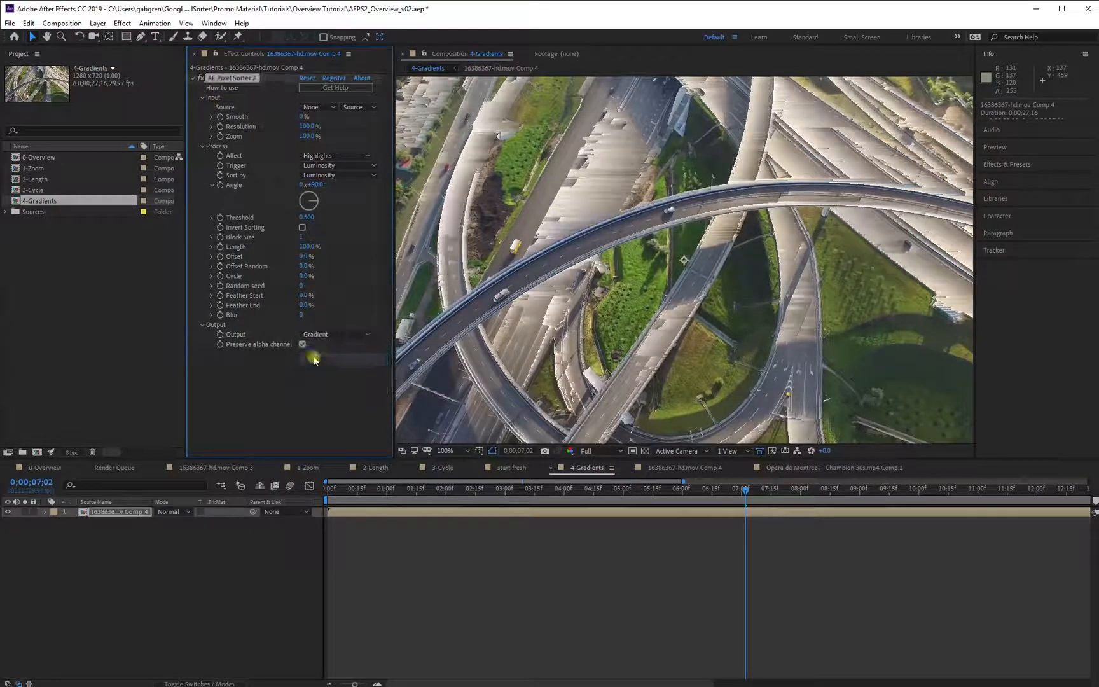
- Set the Angle to 135°, the Threshold to 0.520 and Smooth to 64%, with Preserve alpha channel off
{"action": "left_click", "coordinate": [303, 344]}
{"action": "mouse_move", "coordinate": [305, 215]}
{"action": "left_mouse_down"}
{"action": "mouse_move", "coordinate": [292, 216]}
{"action": "mouse_move", "coordinate": [320, 211]}
{"action": "left_mouse_up"}
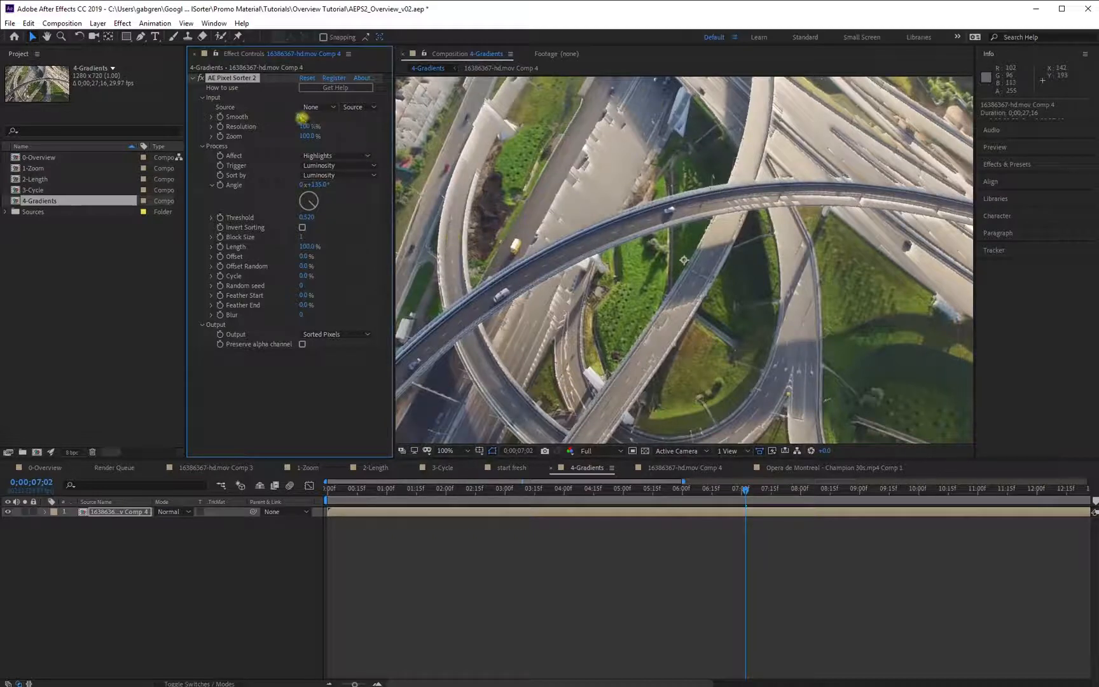
{"action": "left_click_drag", "start_coordinate": [309, 116], "coordinate": [332, 112]}
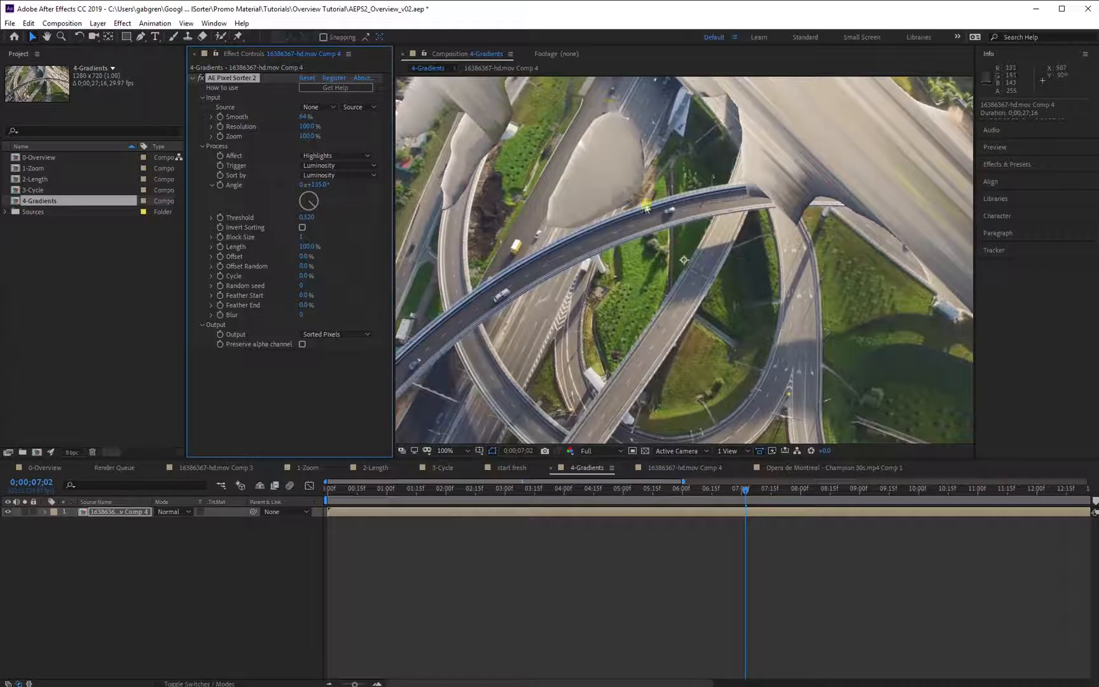
- Switch the Output to Gradient on the smoothed footage and rotate the sorting Angle
{"action": "left_click", "coordinate": [320, 334]}
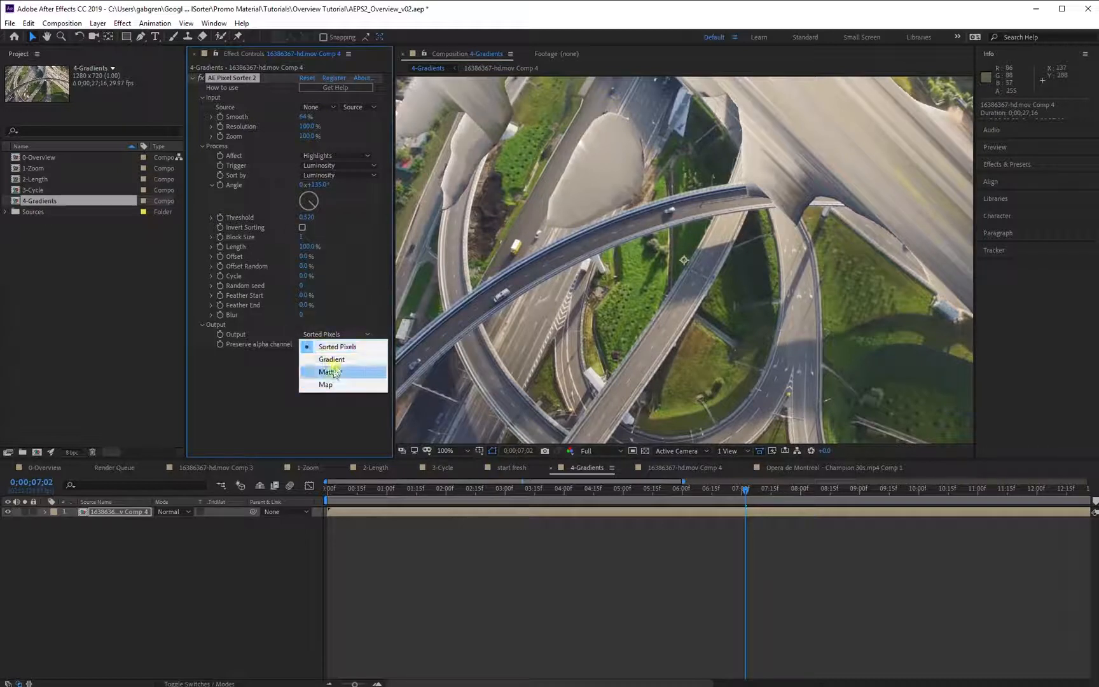
{"action": "left_click", "coordinate": [326, 362]}
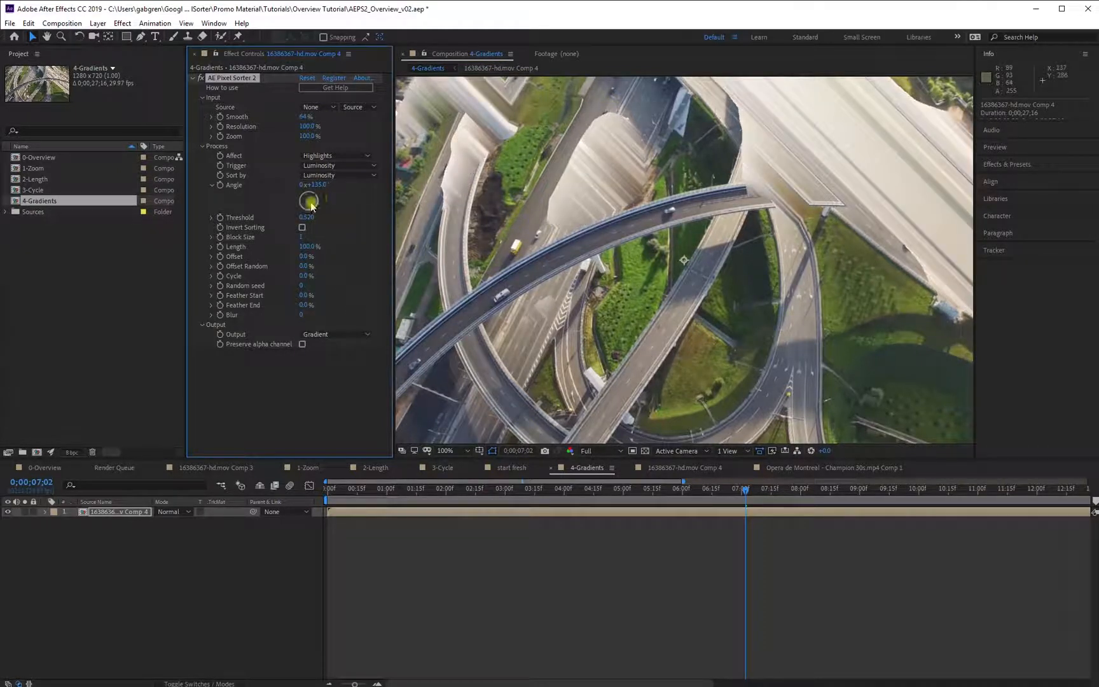
{"action": "mouse_move", "coordinate": [312, 205]}
{"action": "left_mouse_down"}
{"action": "mouse_move", "coordinate": [304, 227]}
{"action": "mouse_move", "coordinate": [303, 199]}
{"action": "mouse_move", "coordinate": [299, 215]}
{"action": "left_mouse_up"}
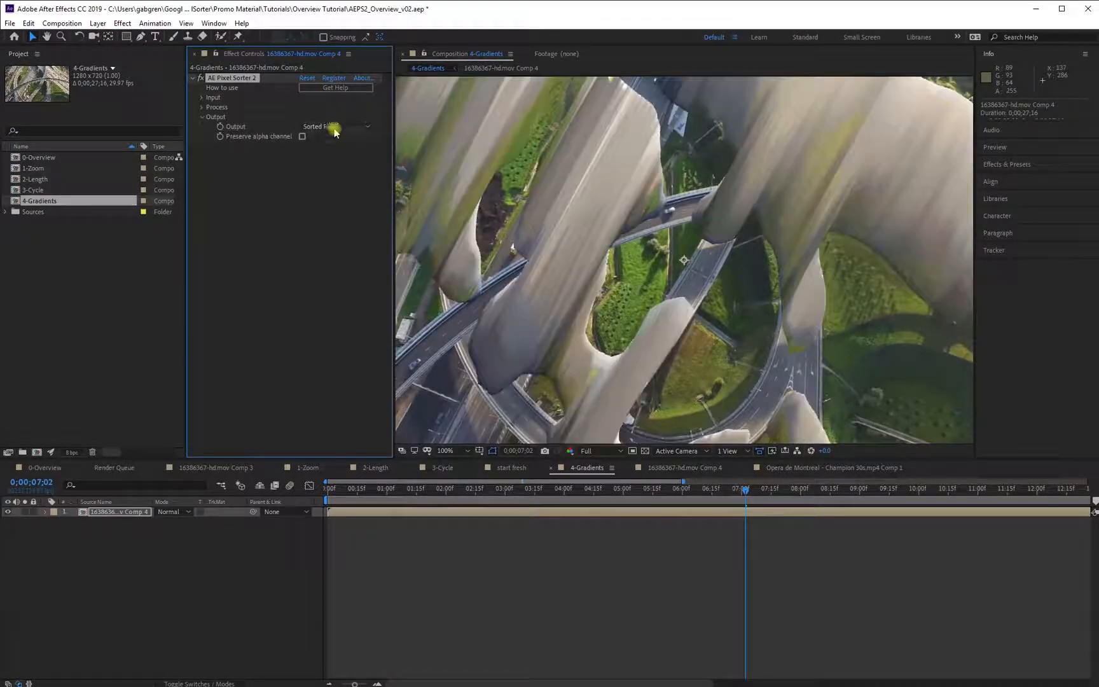
- Inspect the Matte and Map outputs of the pixel sorting, and return the Output to Sorted Pixels
{"action": "left_click", "coordinate": [332, 126]}
{"action": "left_click", "coordinate": [328, 164]}
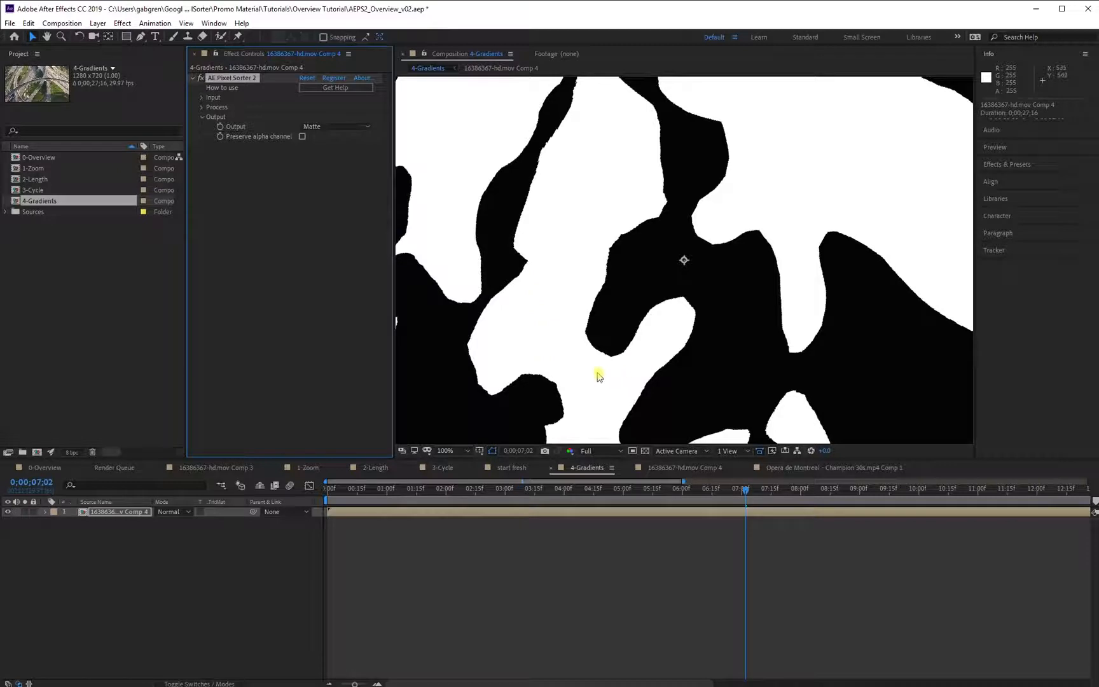
{"action": "left_click", "coordinate": [310, 129]}
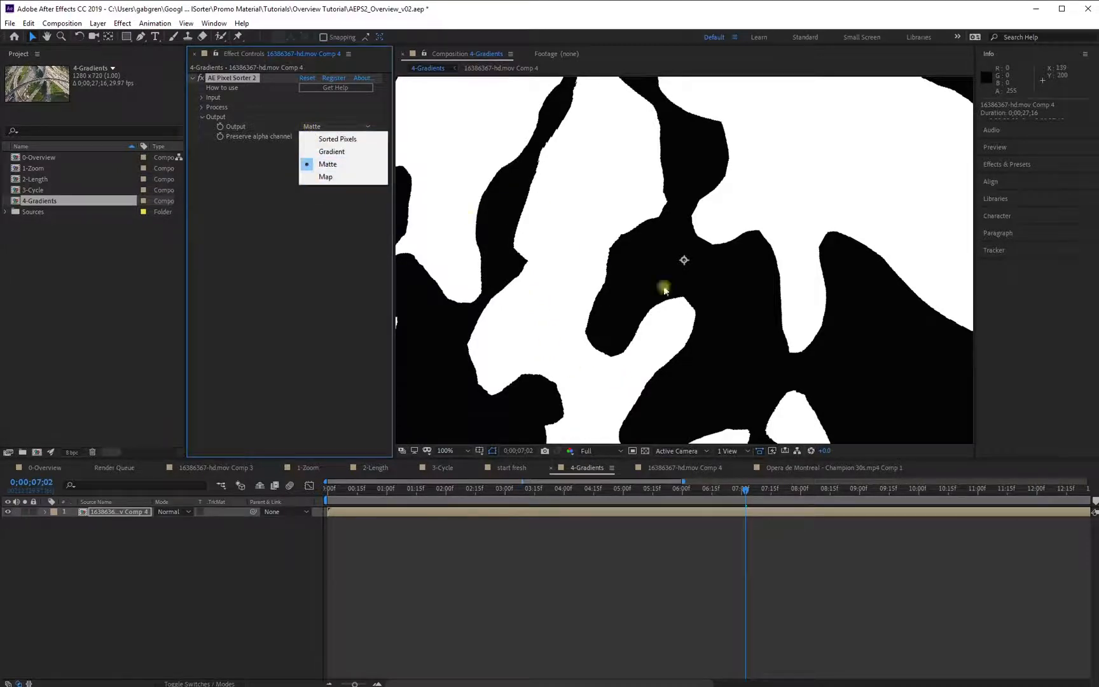
{"action": "left_click", "coordinate": [322, 177]}
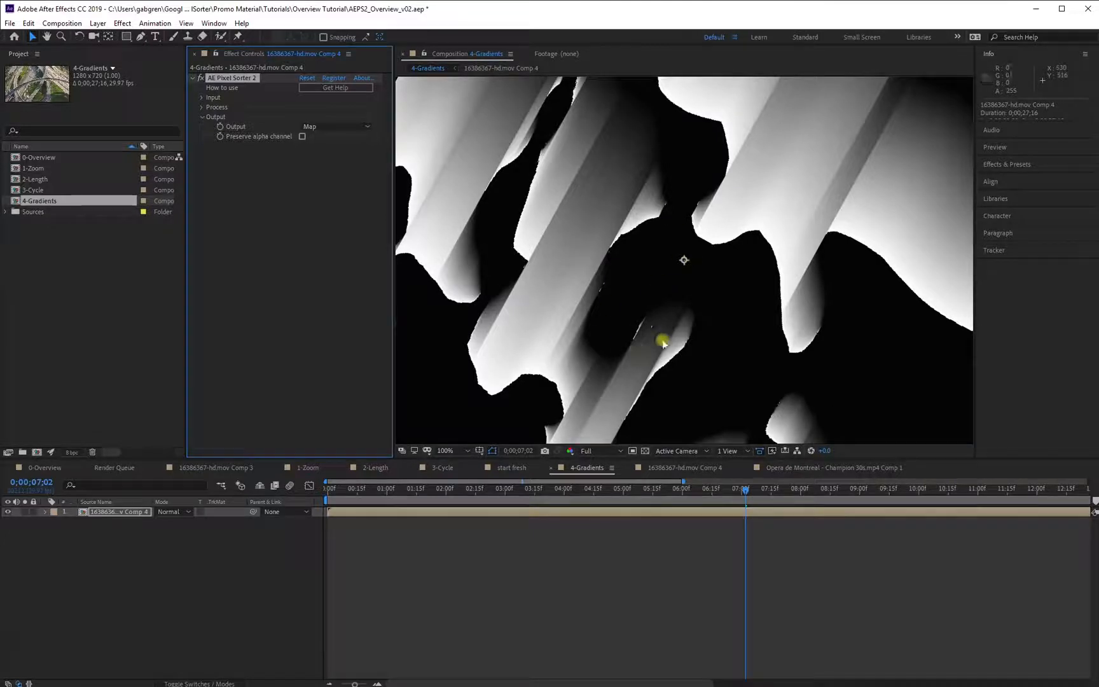
{"action": "left_click", "coordinate": [335, 126]}
{"action": "left_click", "coordinate": [324, 137]}
- Draw a closed, curved Pen mask around the middle of the highway footage
{"action": "key", "text": "g"}
{"action": "left_click_drag", "start_coordinate": [577, 171], "coordinate": [555, 185]}
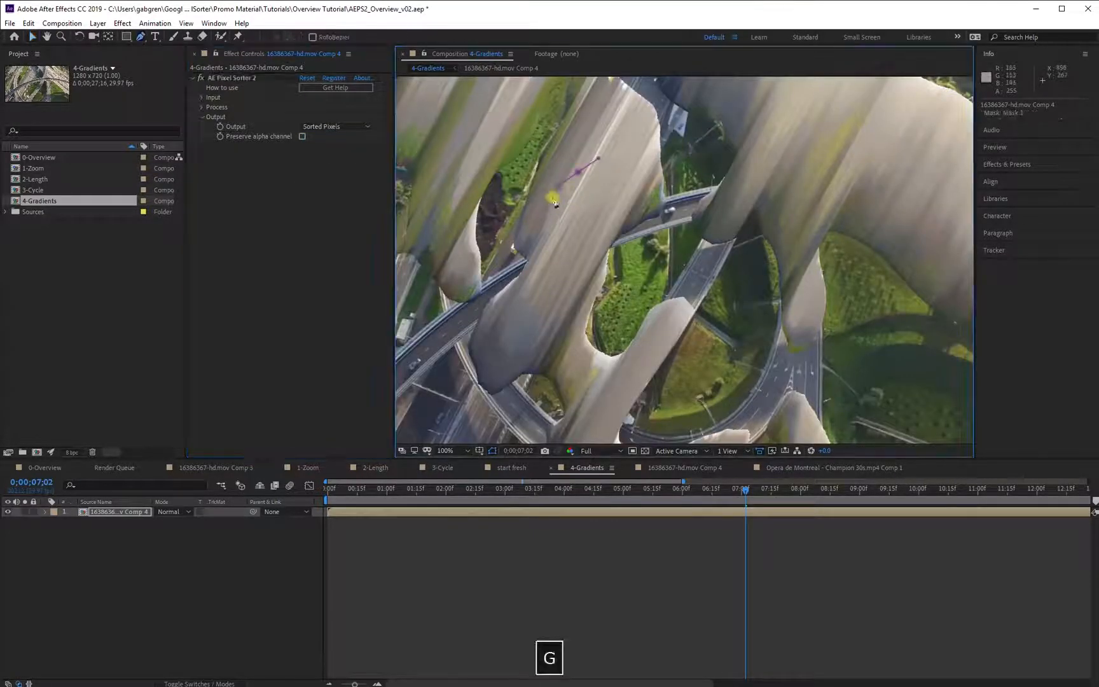
{"action": "left_click_drag", "start_coordinate": [601, 294], "coordinate": [627, 291]}
{"action": "left_click", "coordinate": [579, 177]}
{"action": "key", "text": "v"}
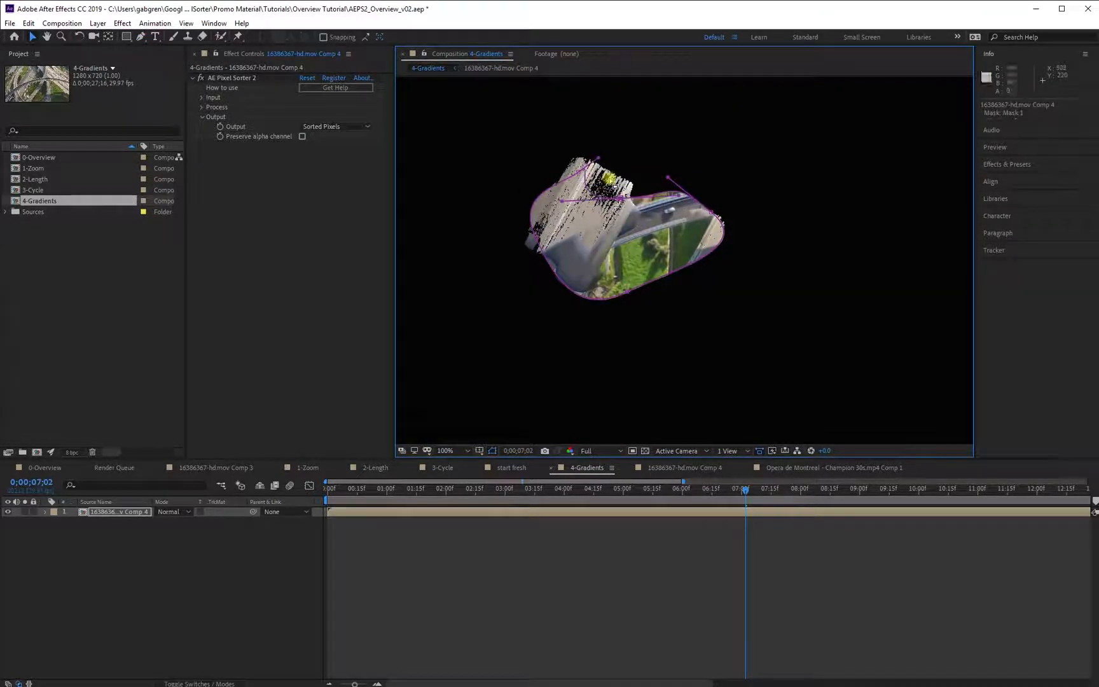
- Enable Preserve alpha channel and reshape the mask by moving one of its points
{"action": "left_click", "coordinate": [303, 137]}
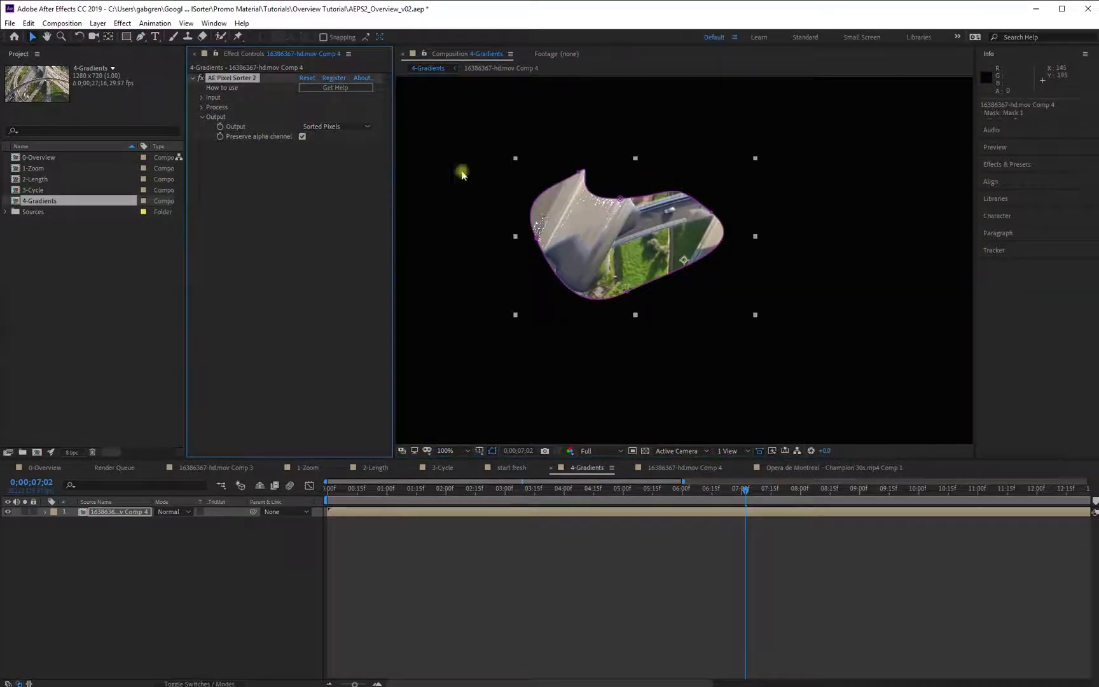
{"action": "key", "text": "v"}
{"action": "left_click_drag", "start_coordinate": [619, 203], "coordinate": [815, 260]}
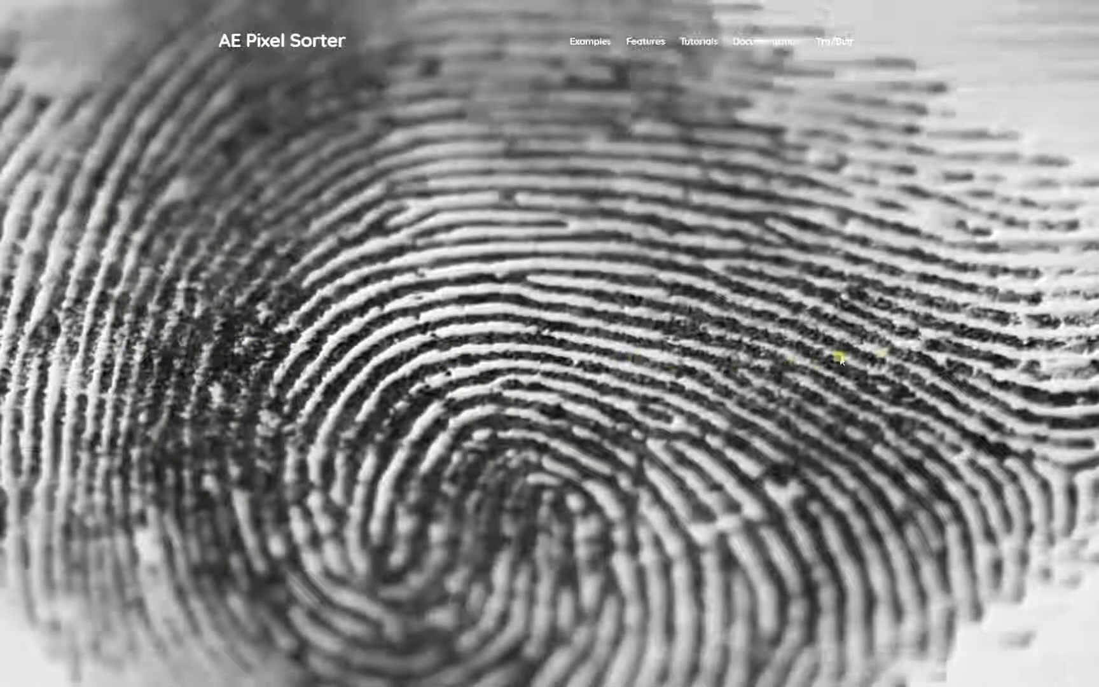